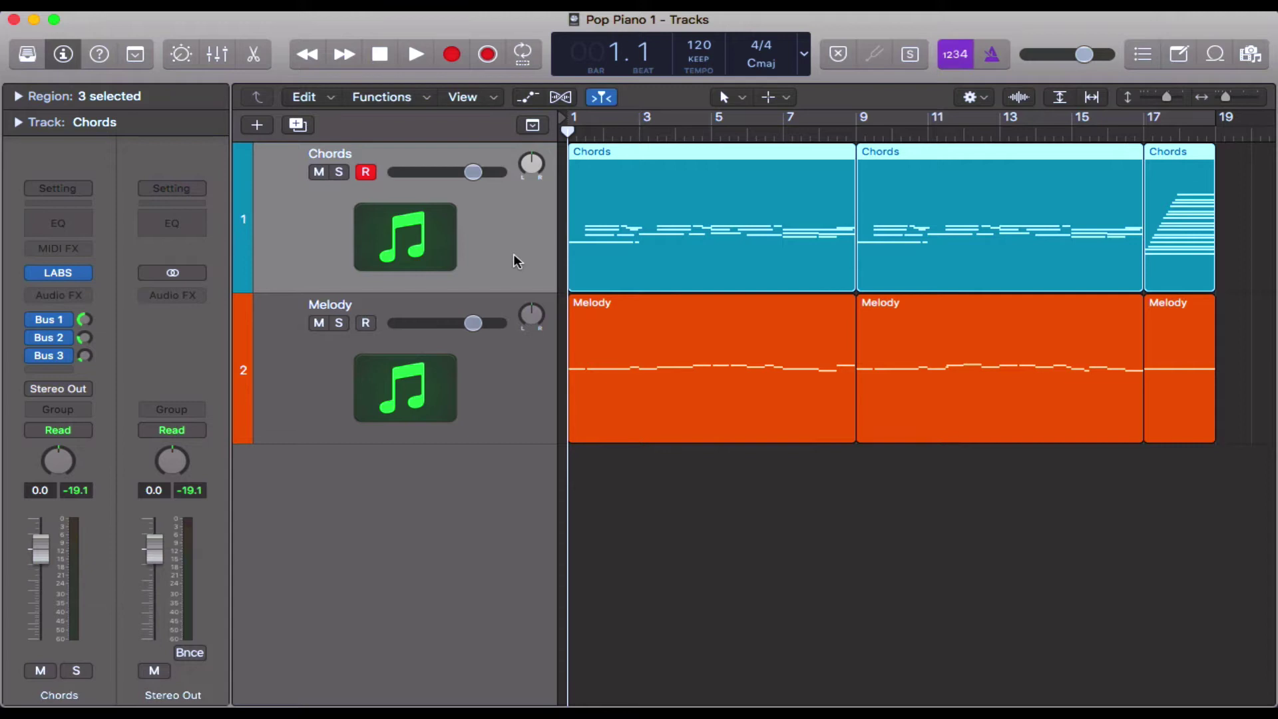
Select the first Chords region, toggling the Musical Typing keyboard on and off.
click(761, 512)
click(720, 247)
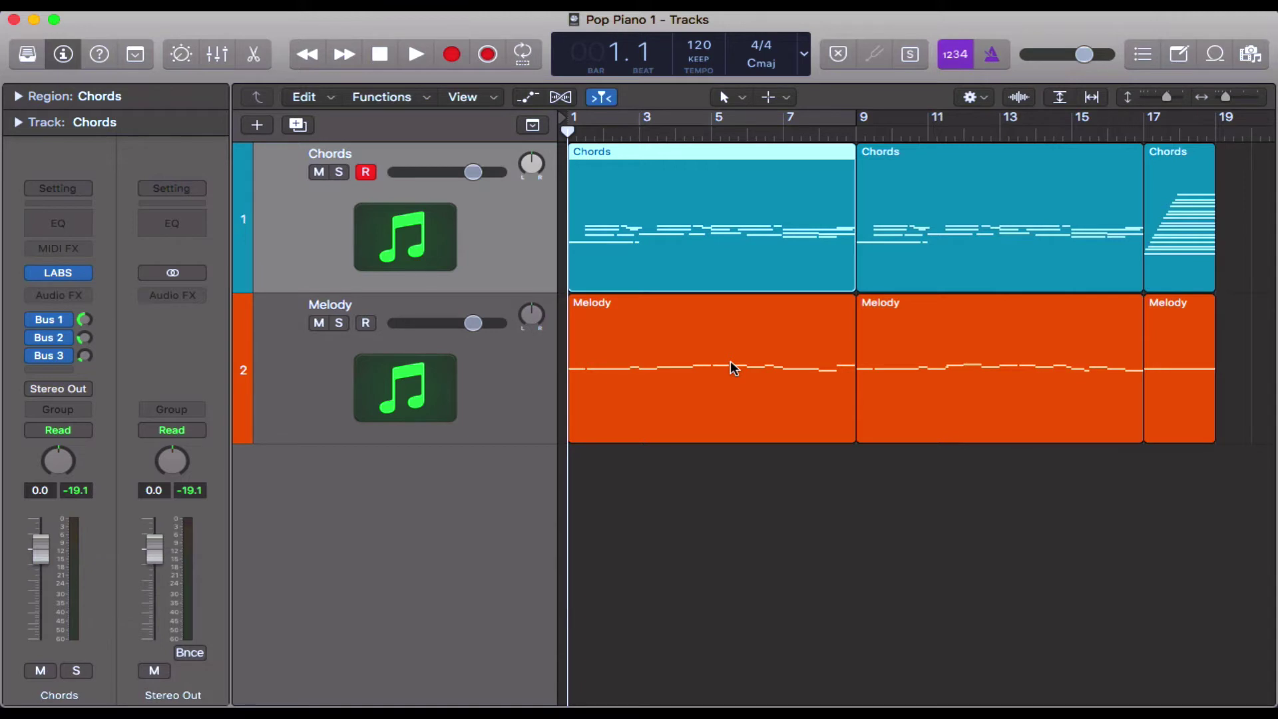
key(super+k)
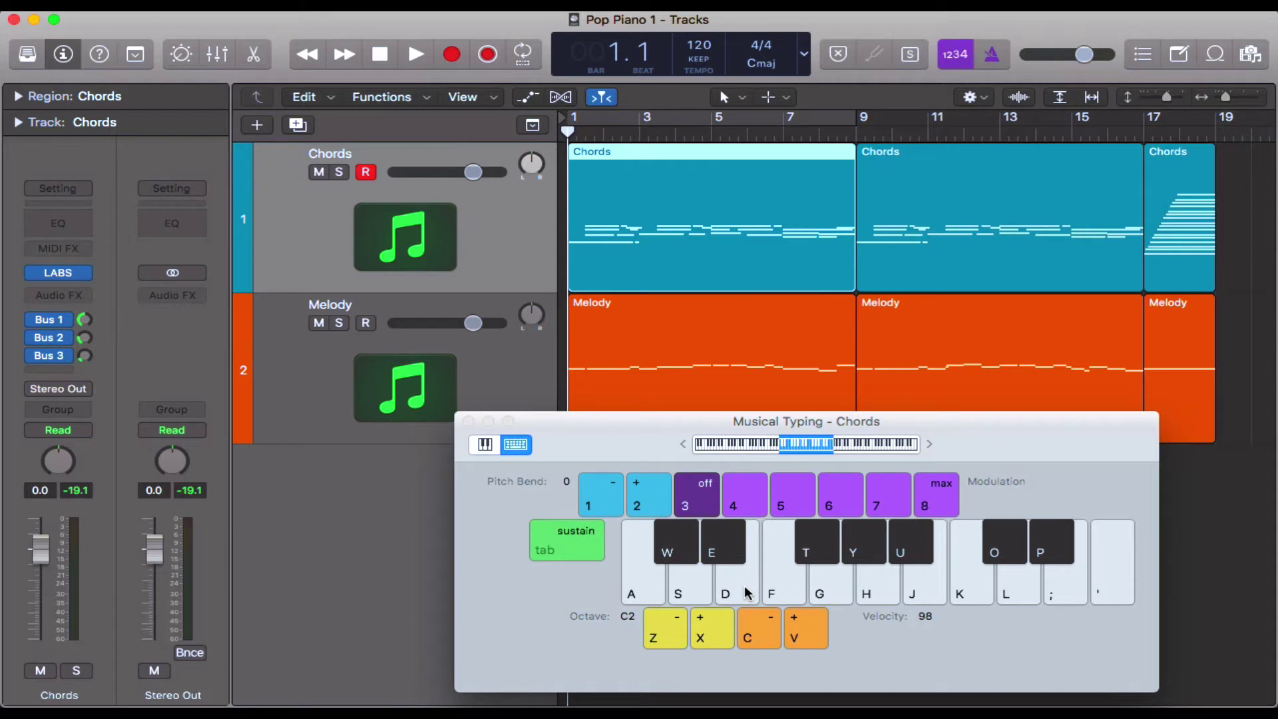
key(super+k)
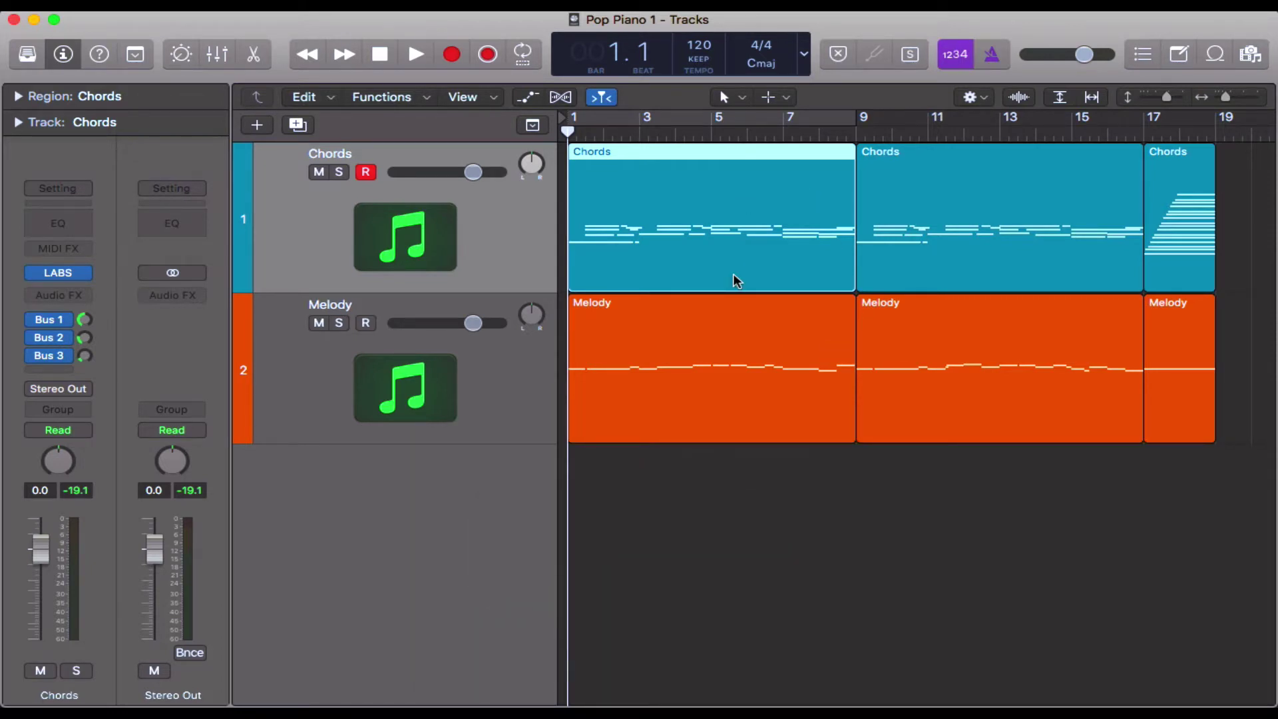
Open the Chords region in the Piano Roll, then deselect all regions.
key(p)
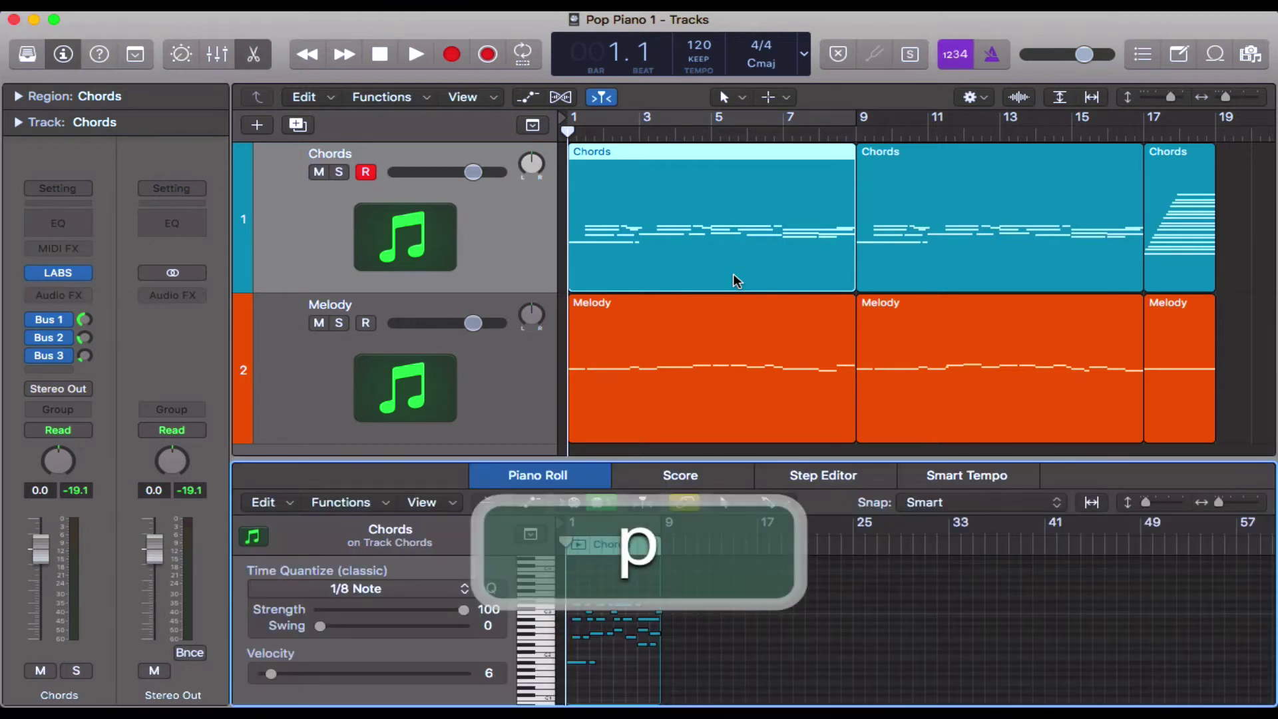
scroll(641, 625, up, 5)
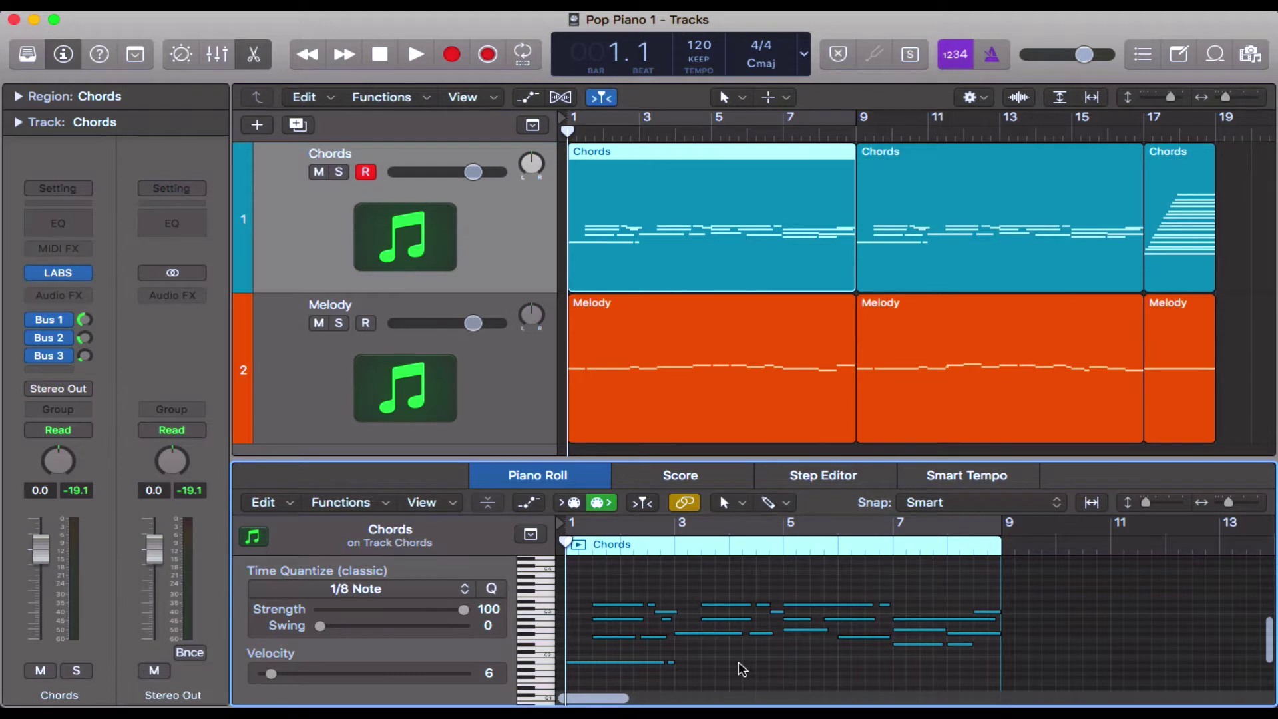
click(1246, 220)
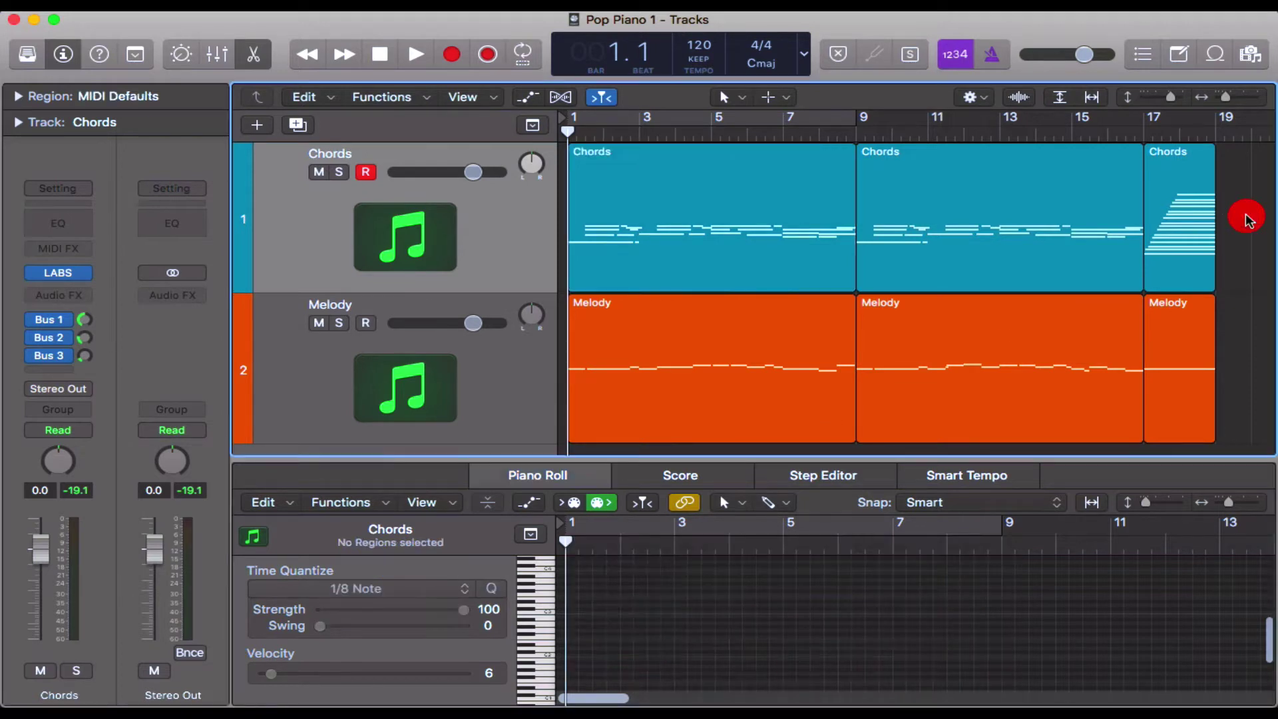
scroll(1240, 237, down, 5)
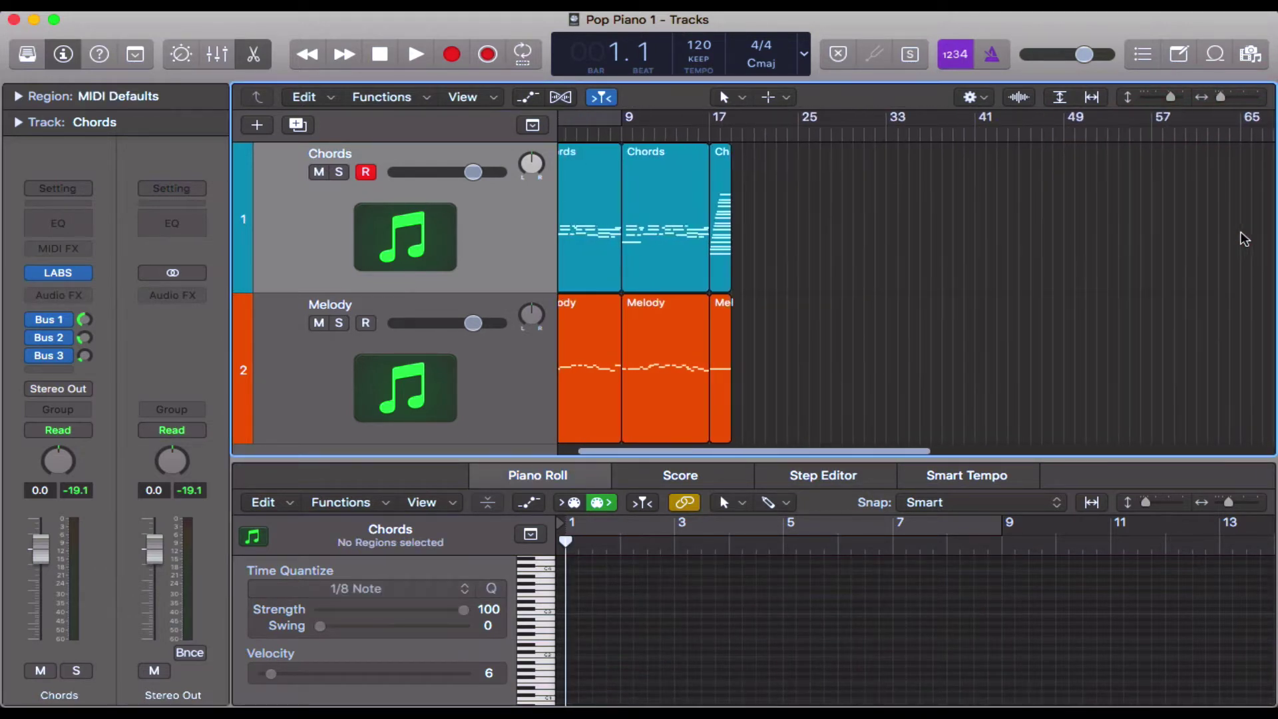
Close and reopen the Piano Roll so it shows no region loaded.
key(p)
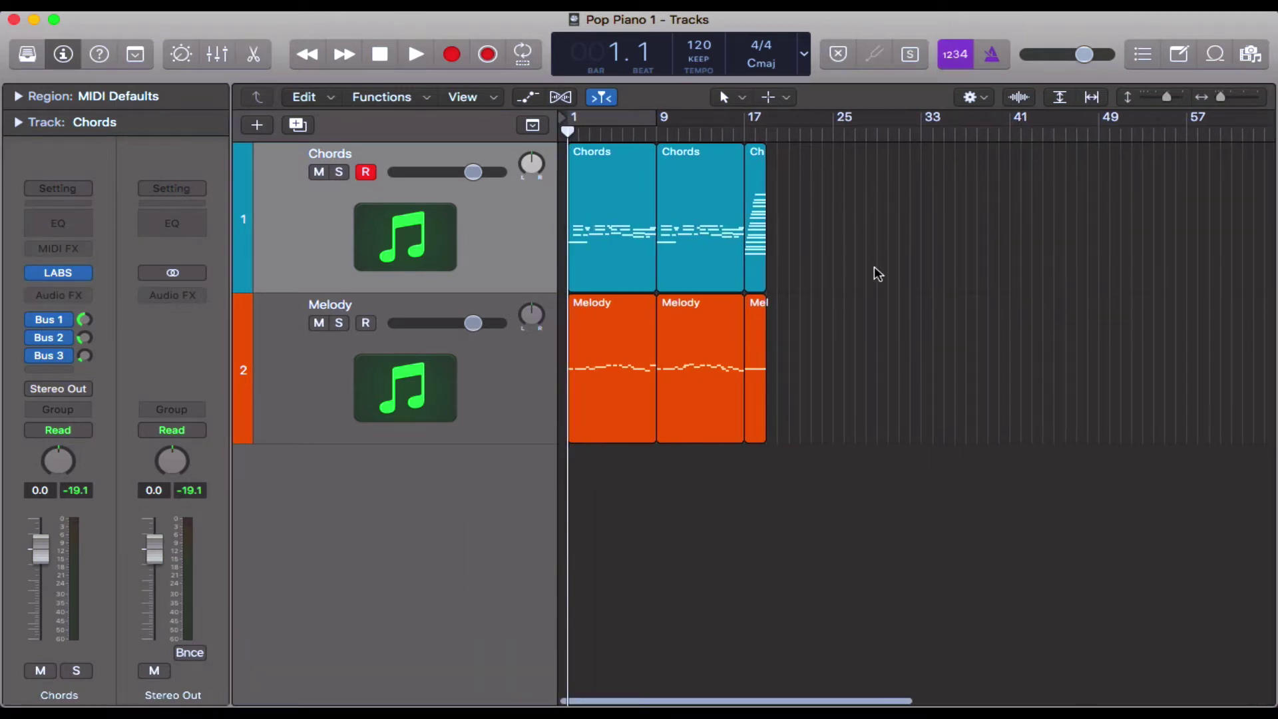
click(874, 264)
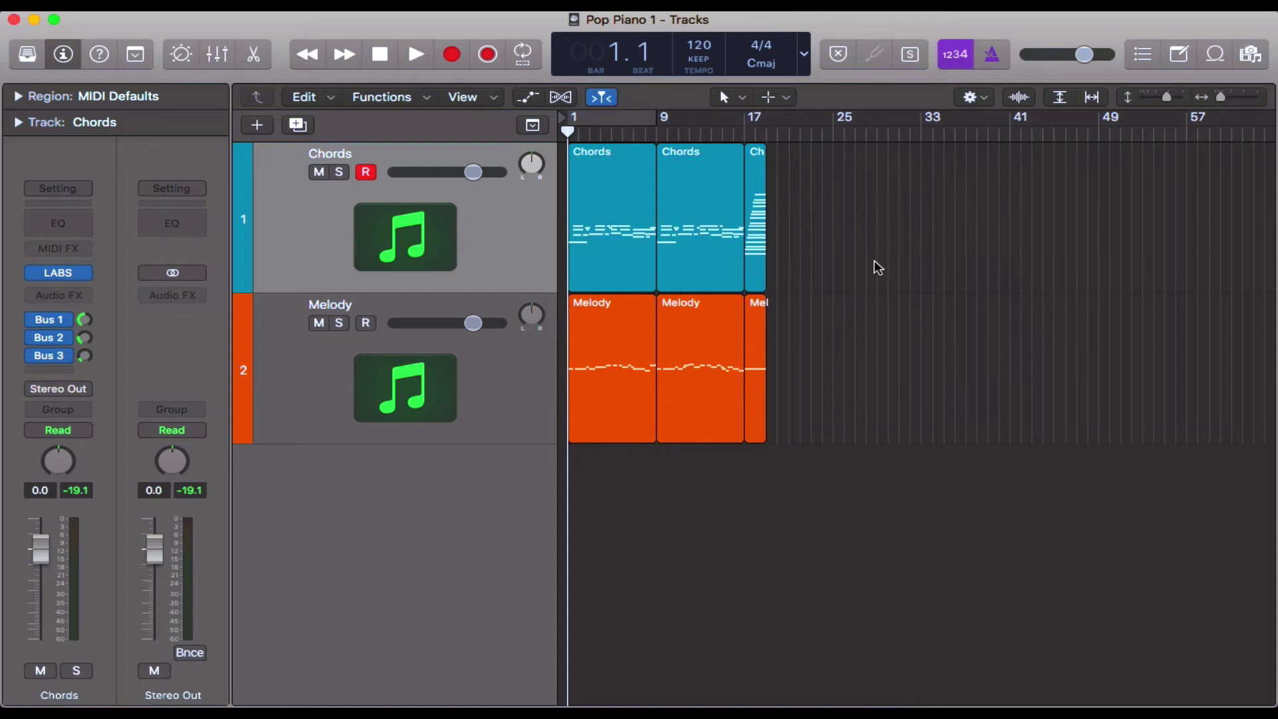
key(p)
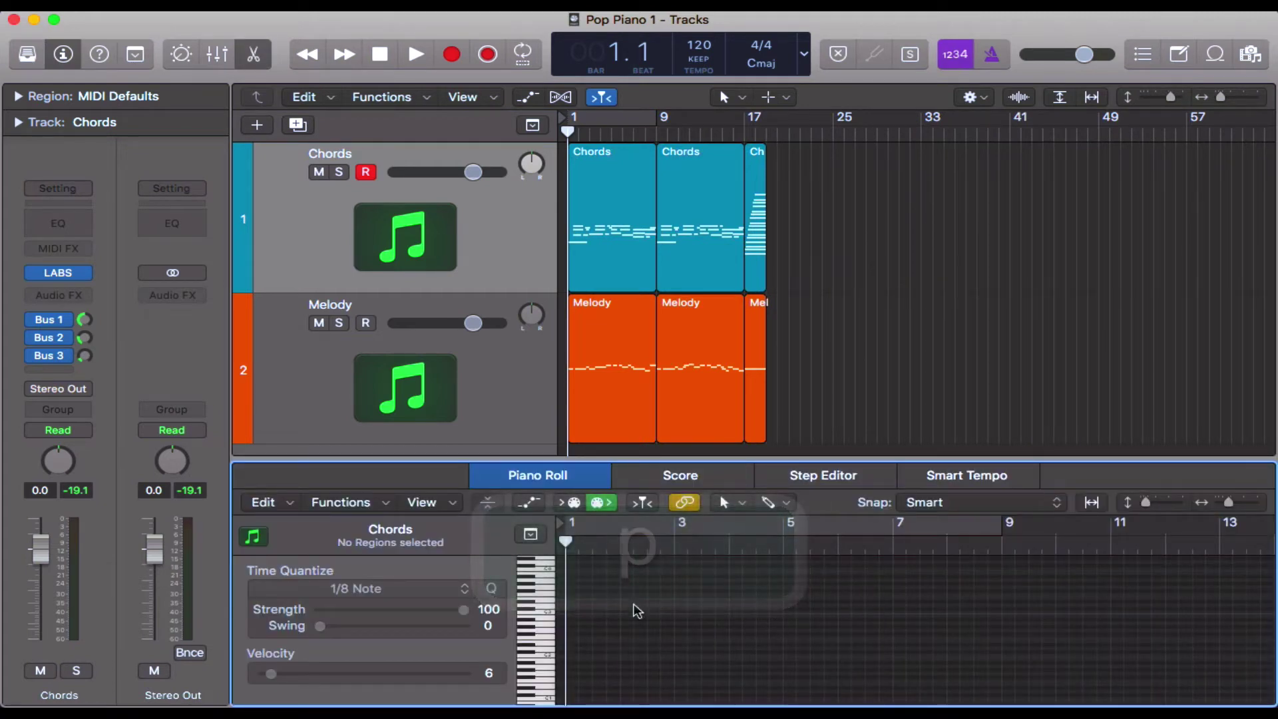
scroll(725, 656, up, 10)
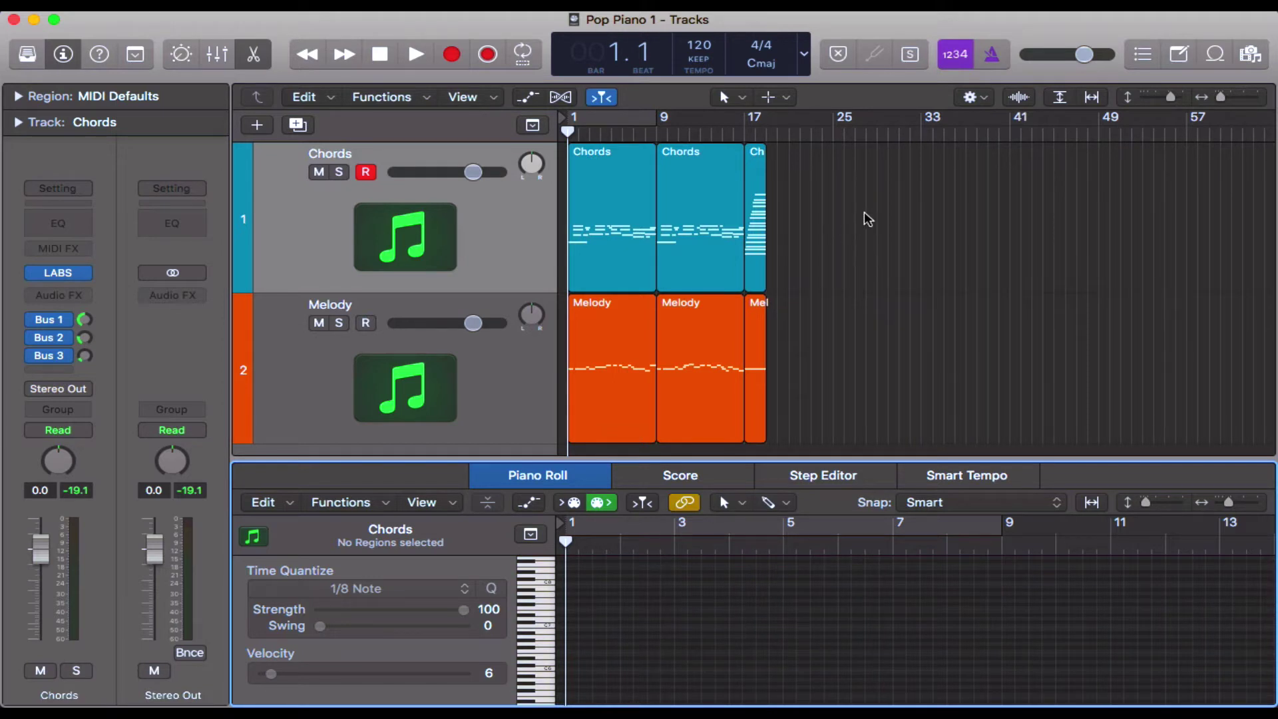
Marquee-select the three Chords regions and fit their notes, bars 1–17, in the Piano Roll.
drag(865, 233, 599, 220)
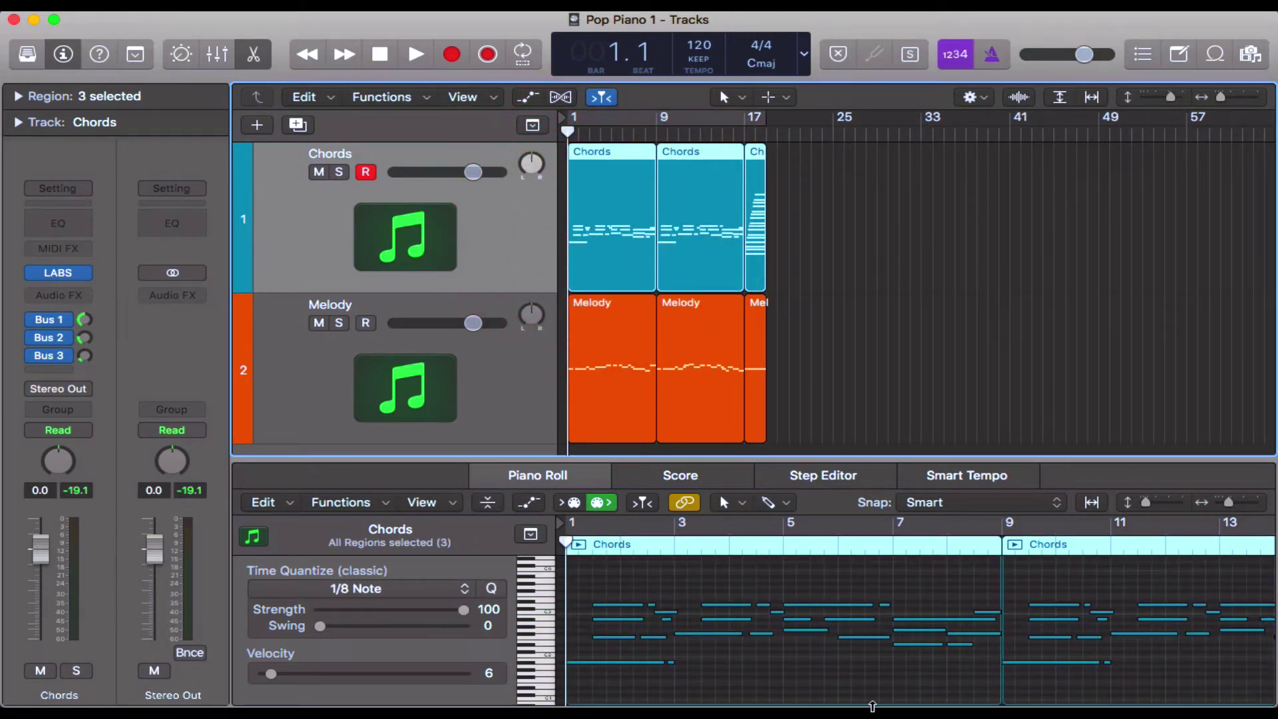
key(super+Left)
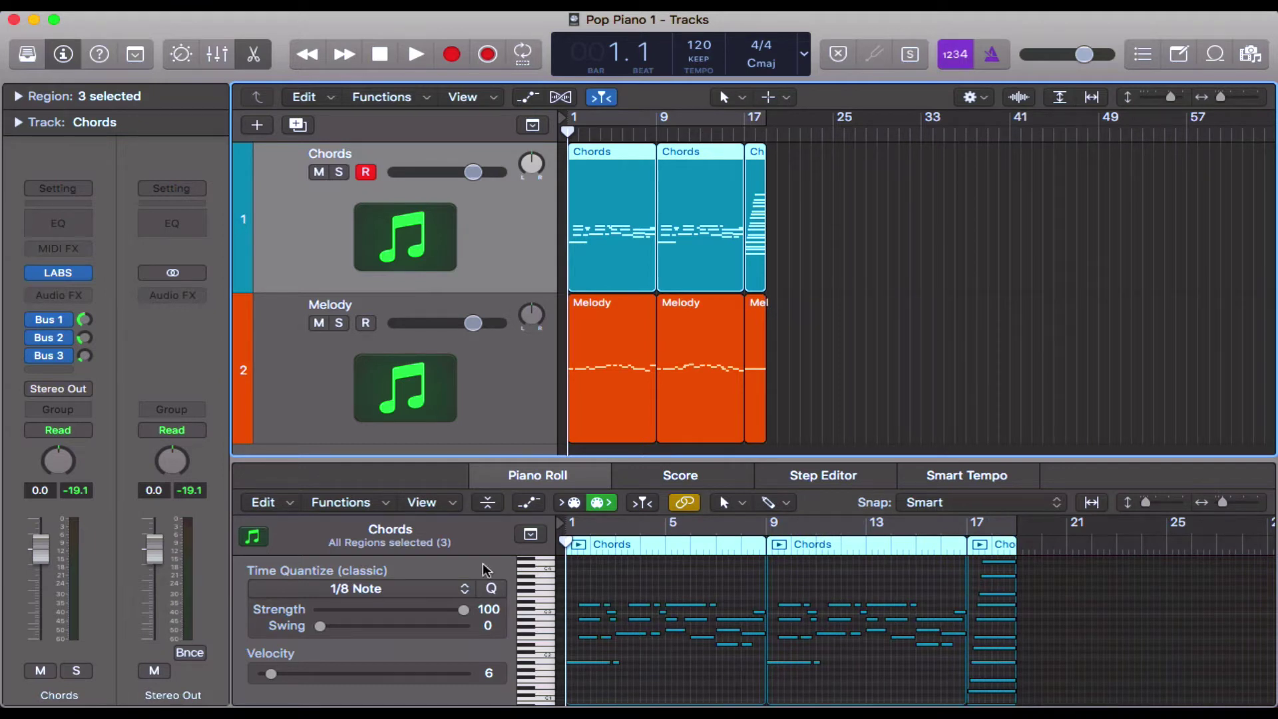
click(444, 502)
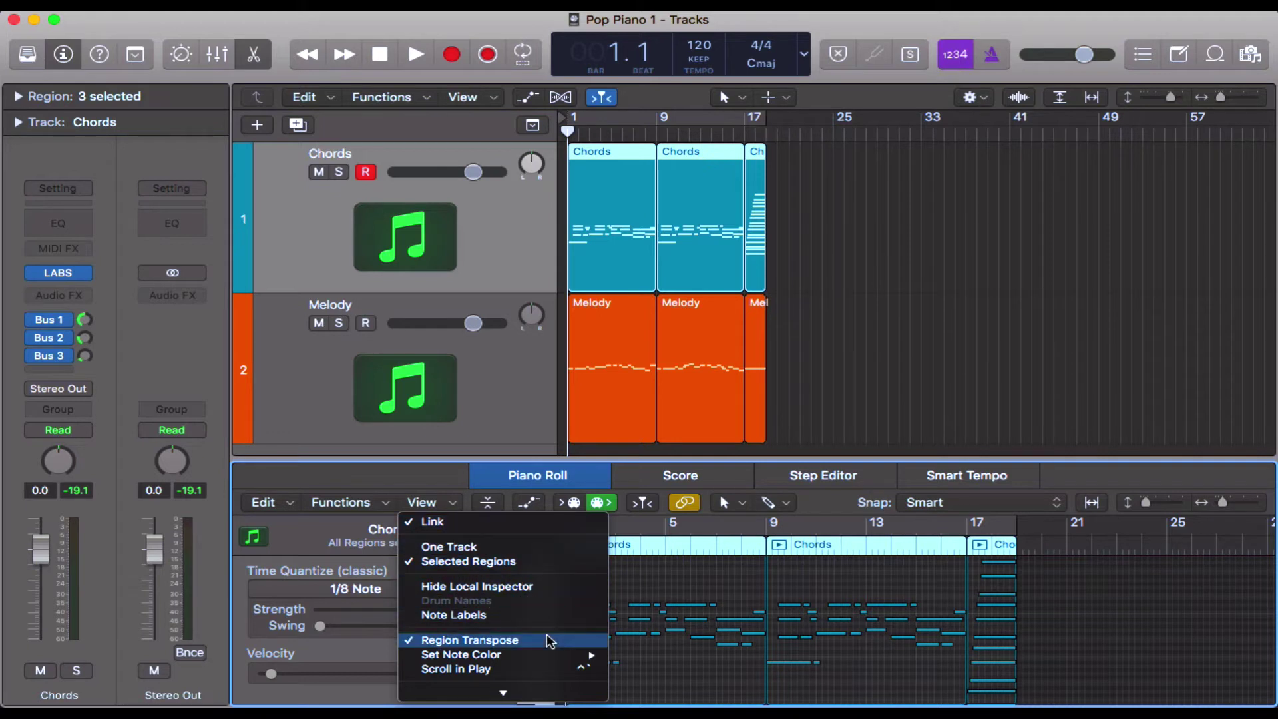
Colour the Piano Roll notes by velocity.
click(840, 665)
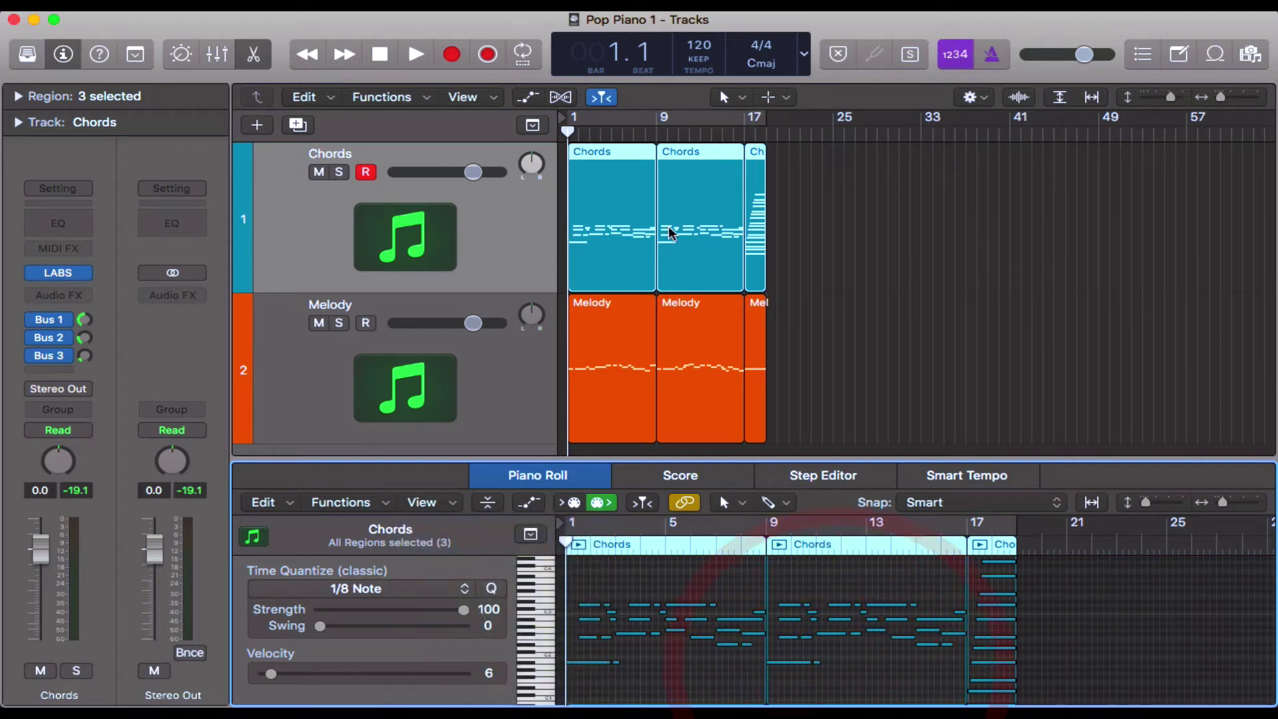
click(441, 502)
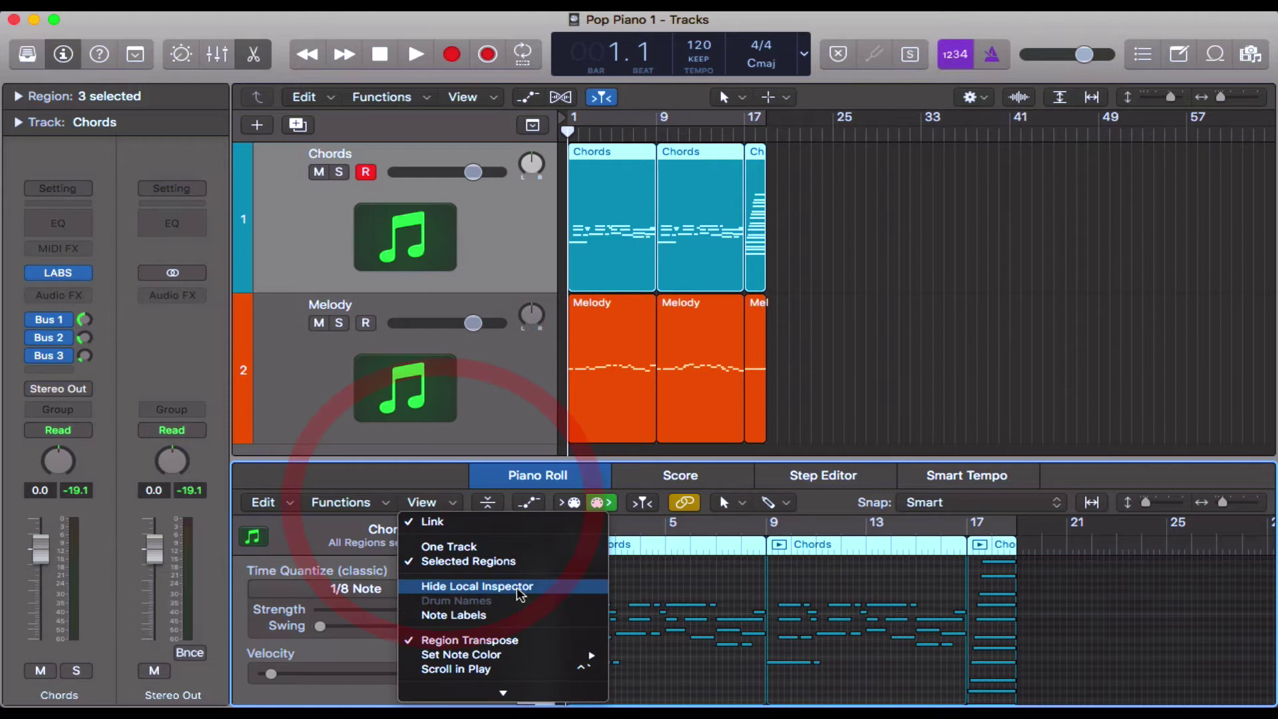
mouse_move(565, 659)
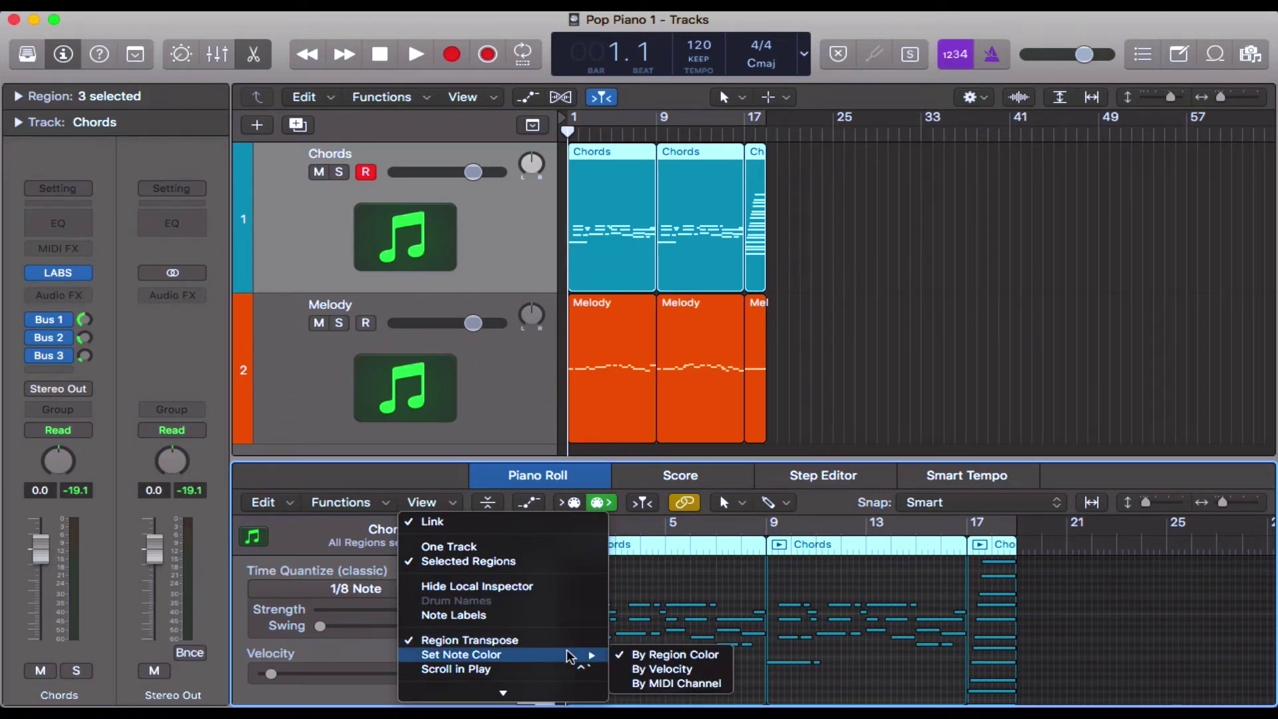
click(701, 671)
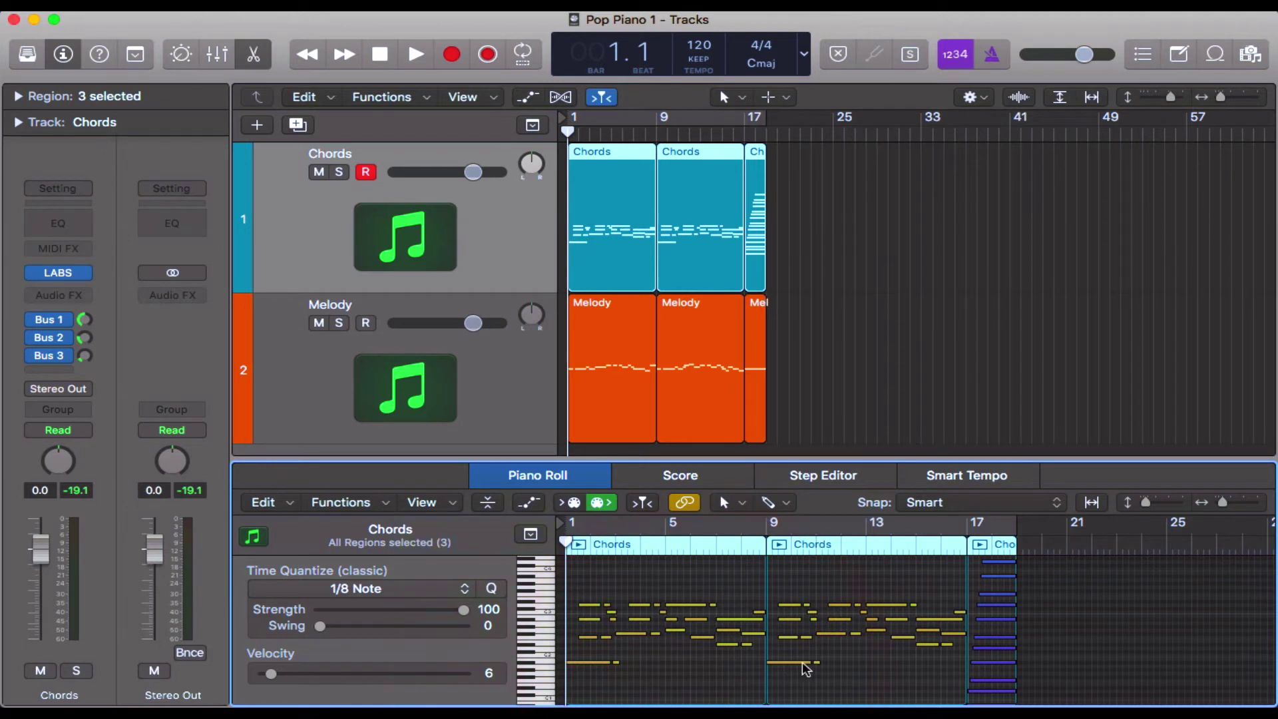
mouse_move(804, 666)
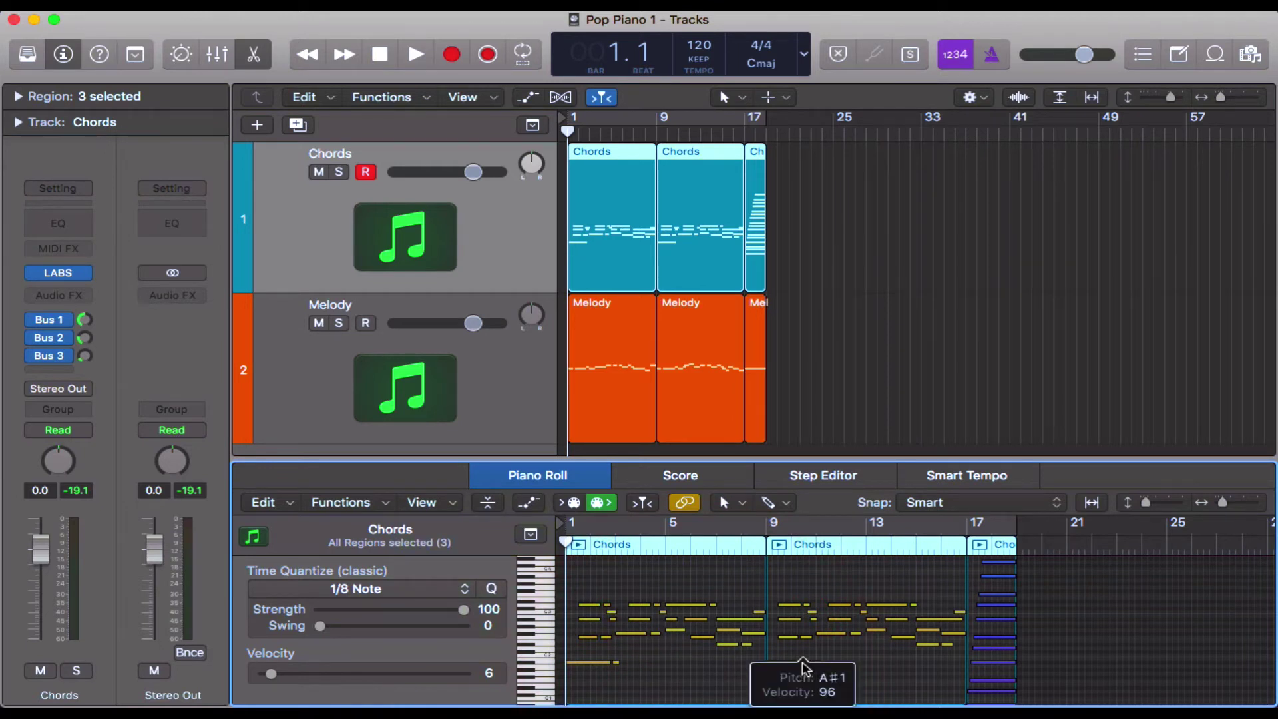
Restore region-colour notes and deselect all regions in the Tracks area.
click(441, 507)
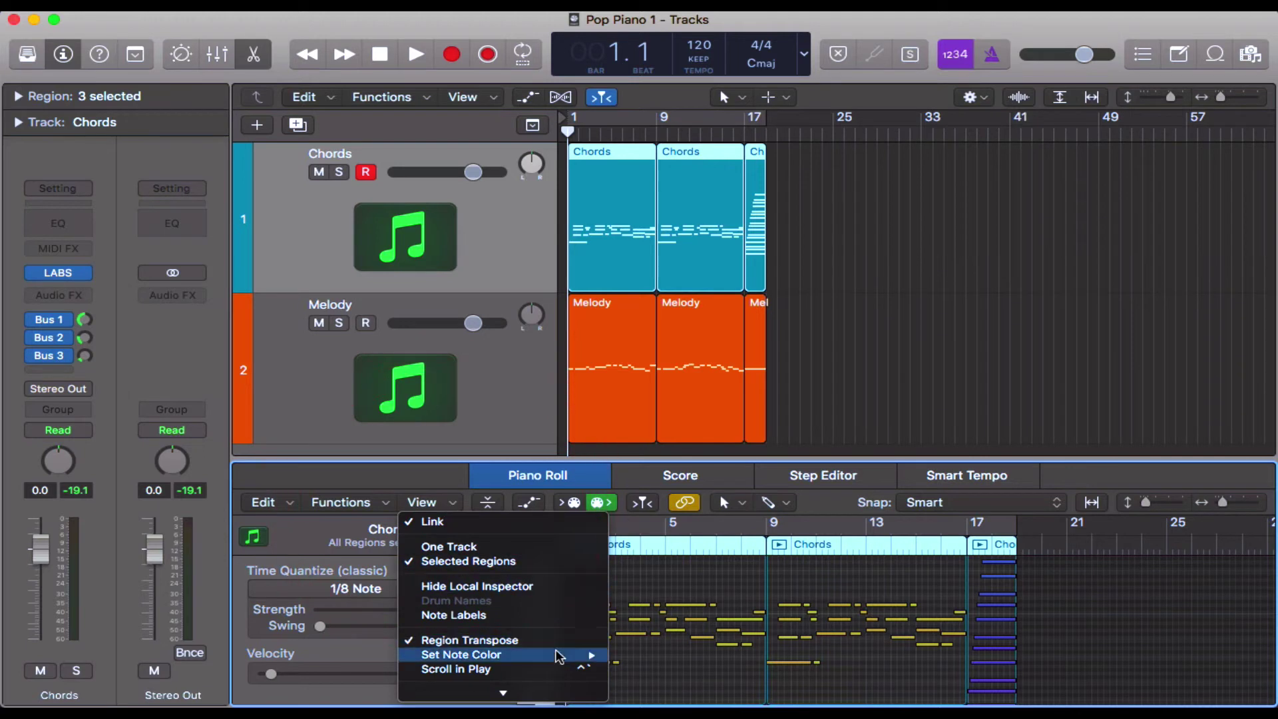
mouse_move(559, 655)
click(671, 653)
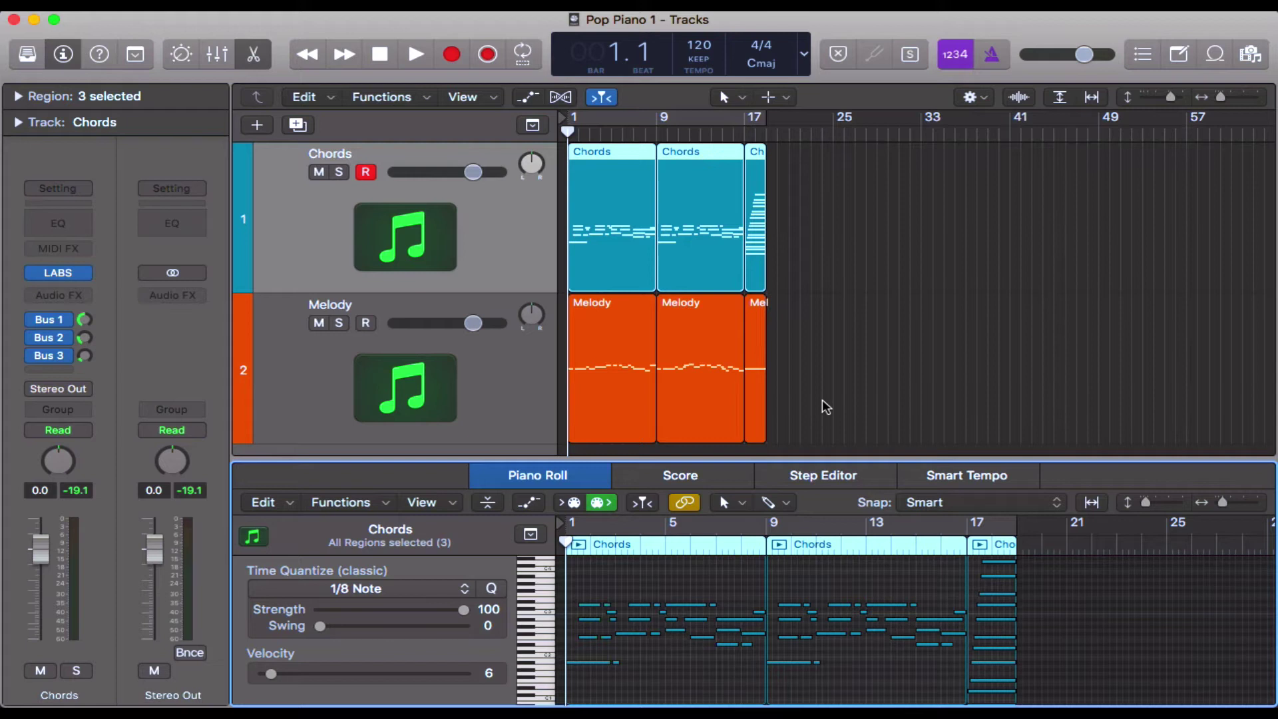
click(840, 397)
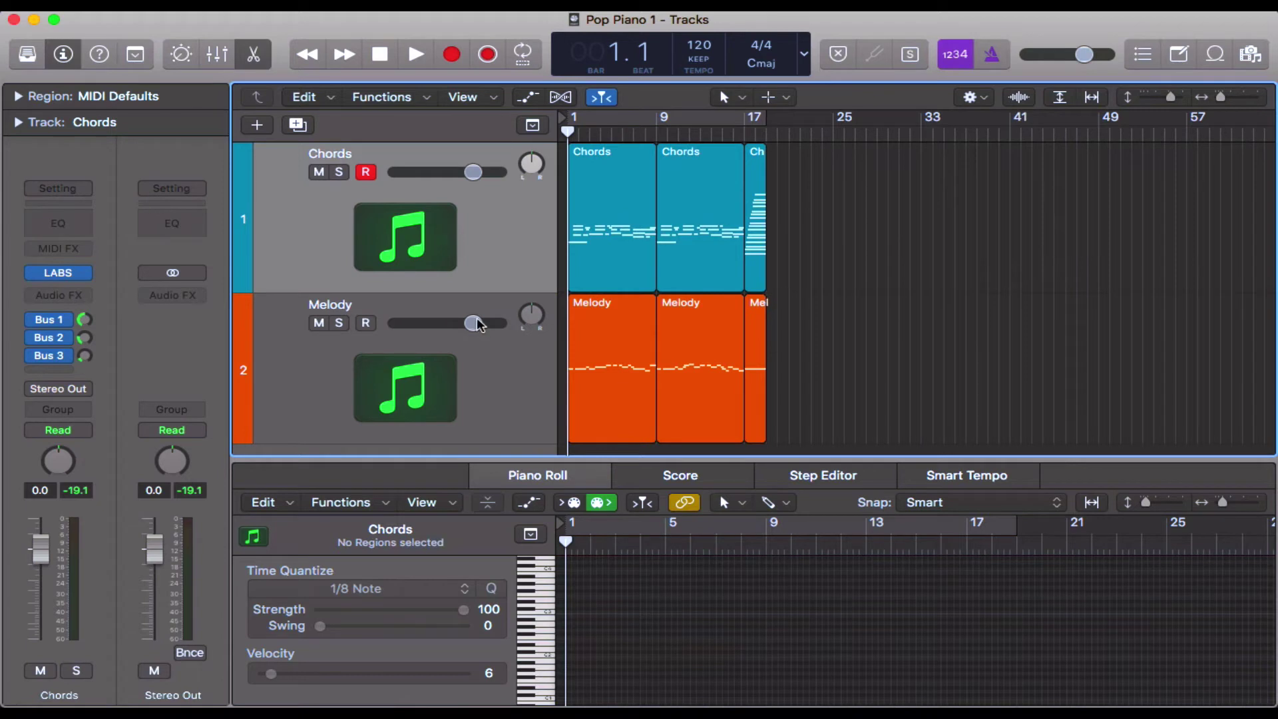
Select the three Chords regions plus the three Melody regions so all six show in the Piano Roll.
click(498, 394)
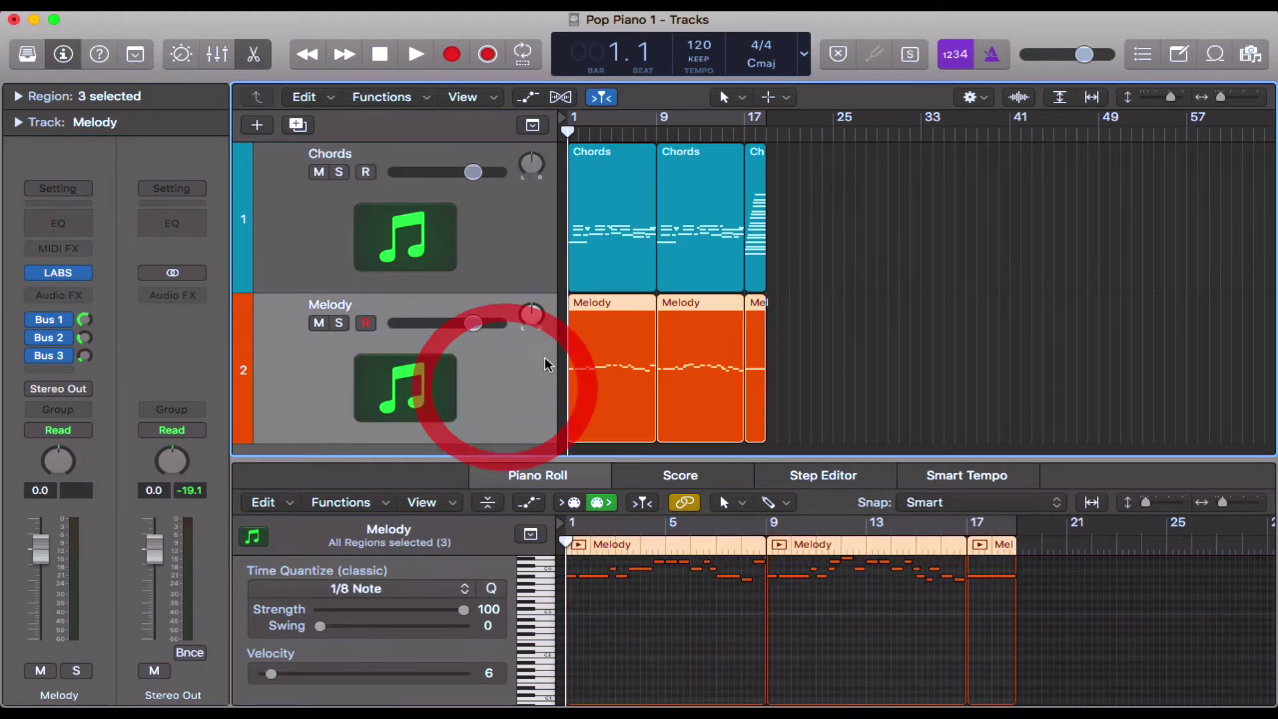
scroll(632, 626, up, 2)
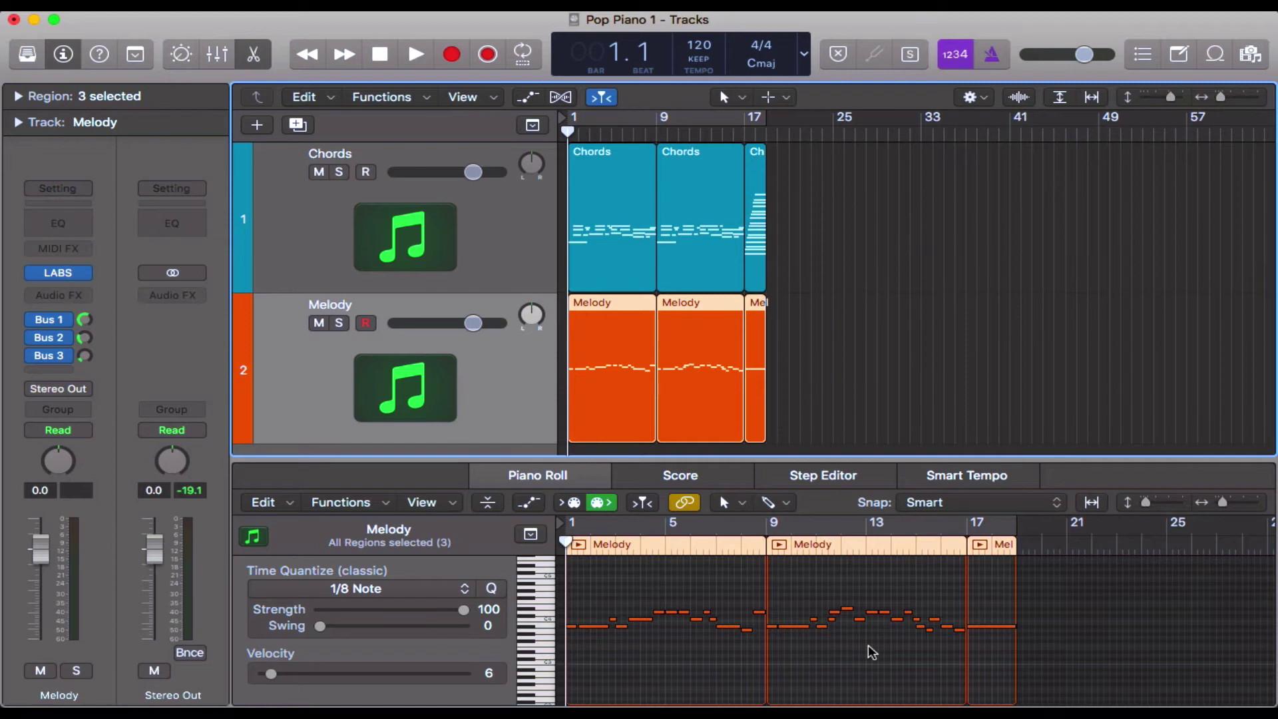
click(844, 327)
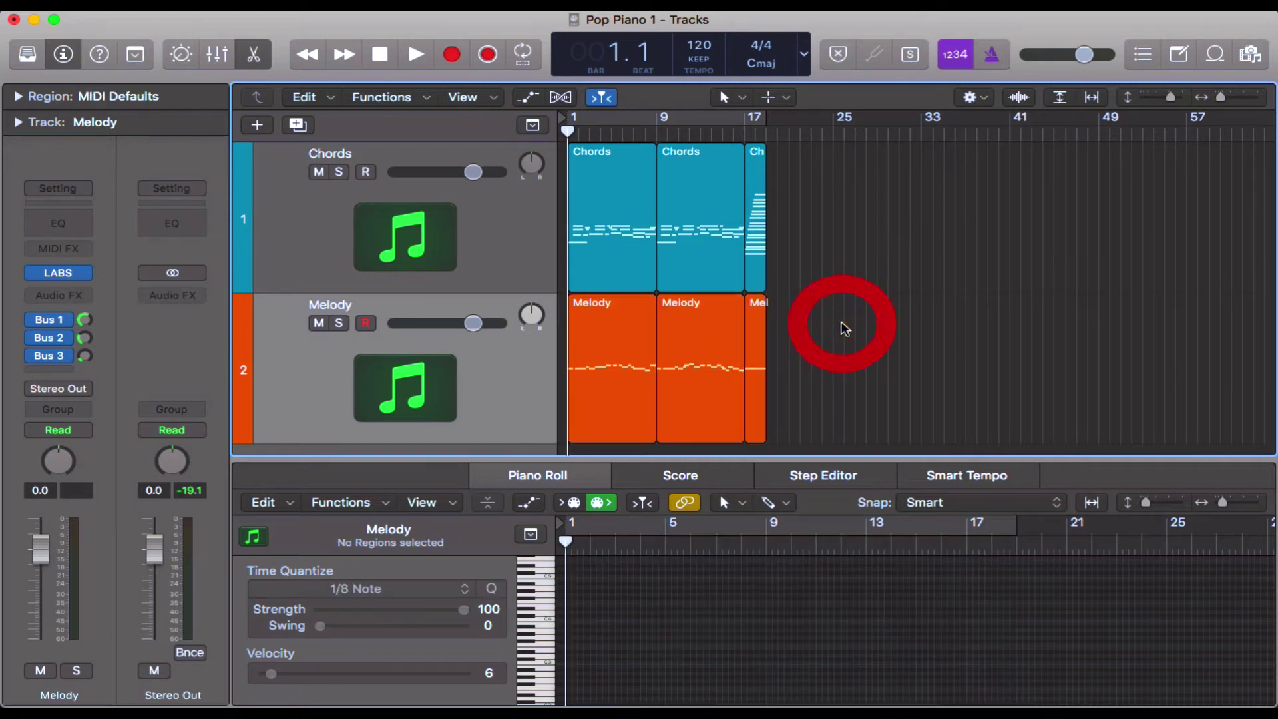
drag(883, 369, 604, 237)
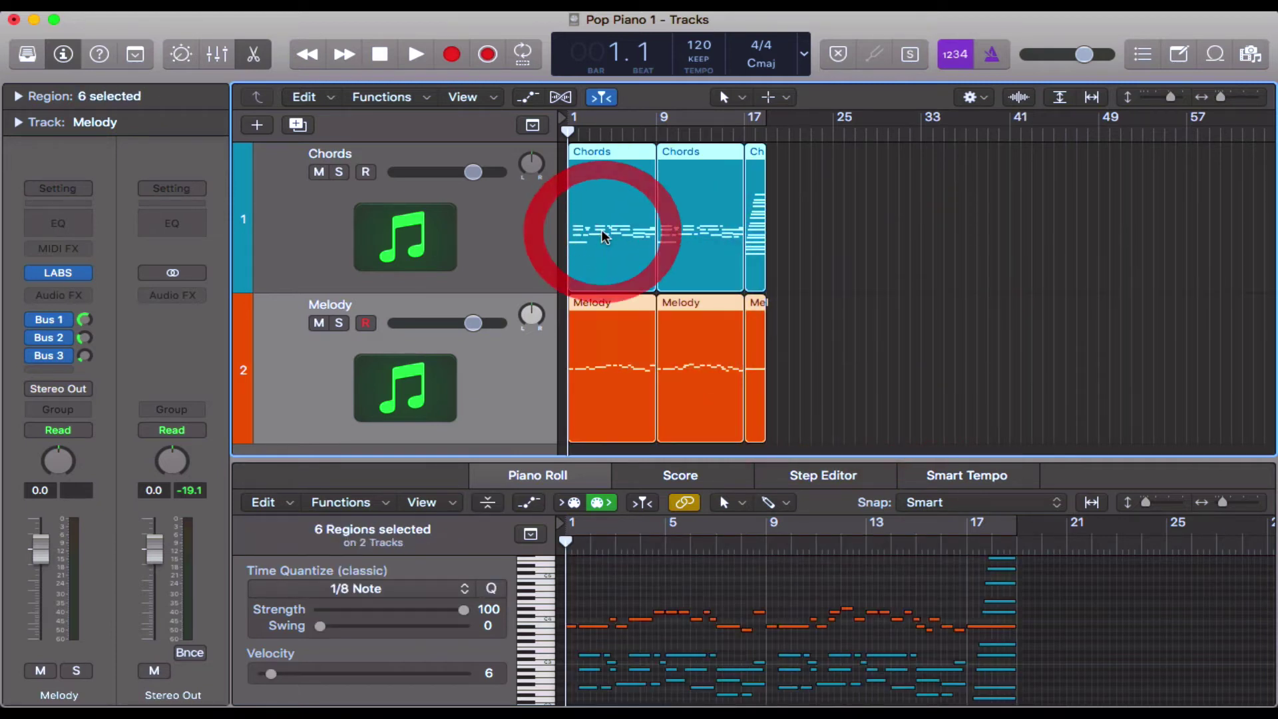
click(512, 252)
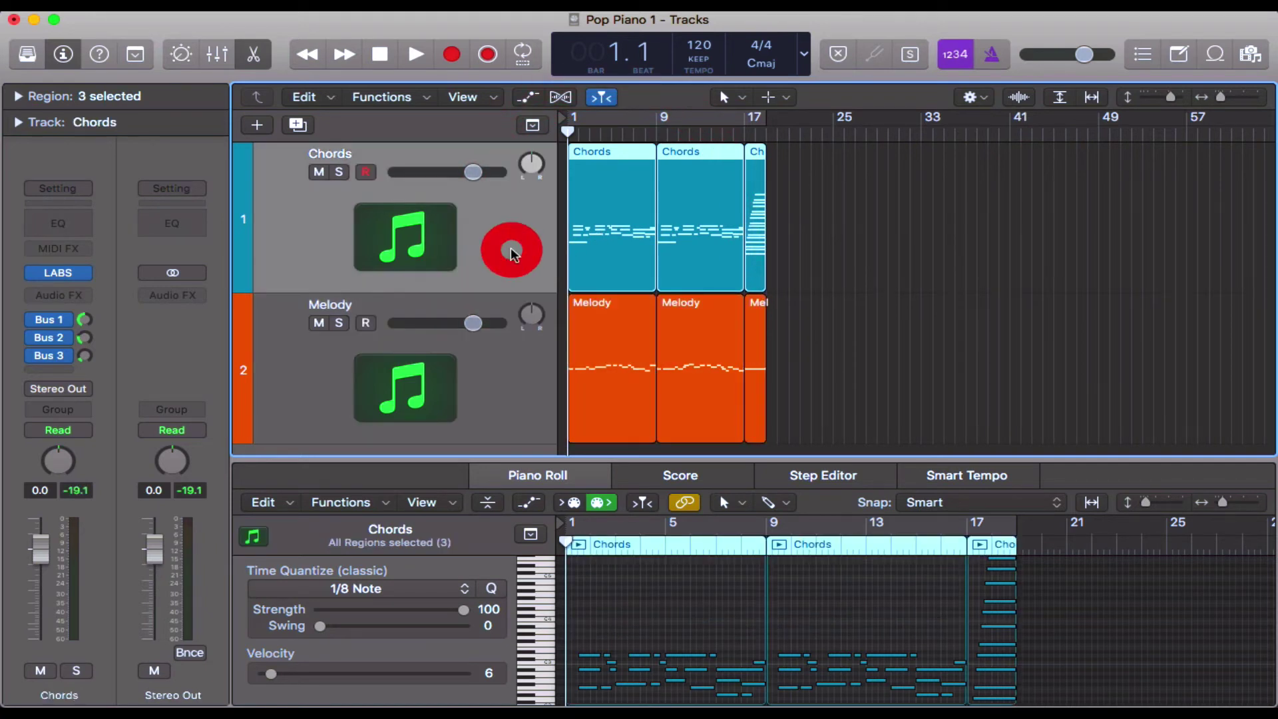
shift+click(502, 389)
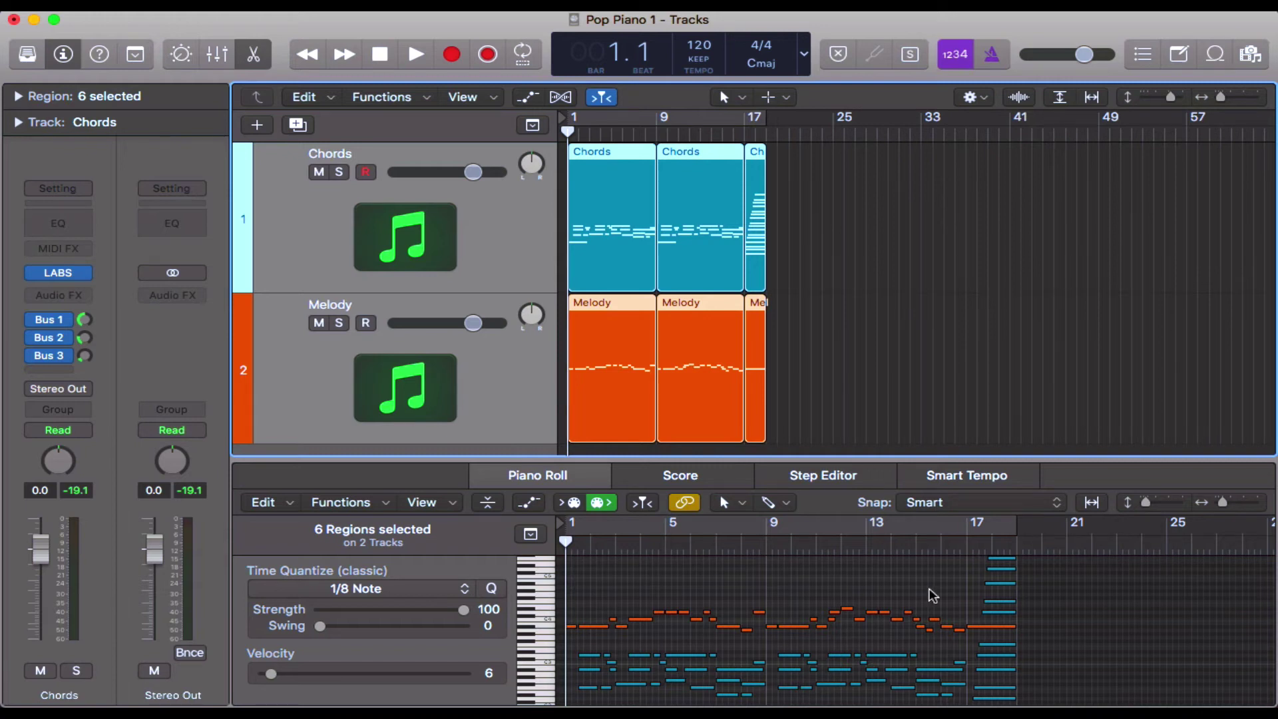
Zoom the Piano Roll to bars 1–5 and lengthen a low Chords note in the opening bars.
click(838, 573)
key(super+Right)
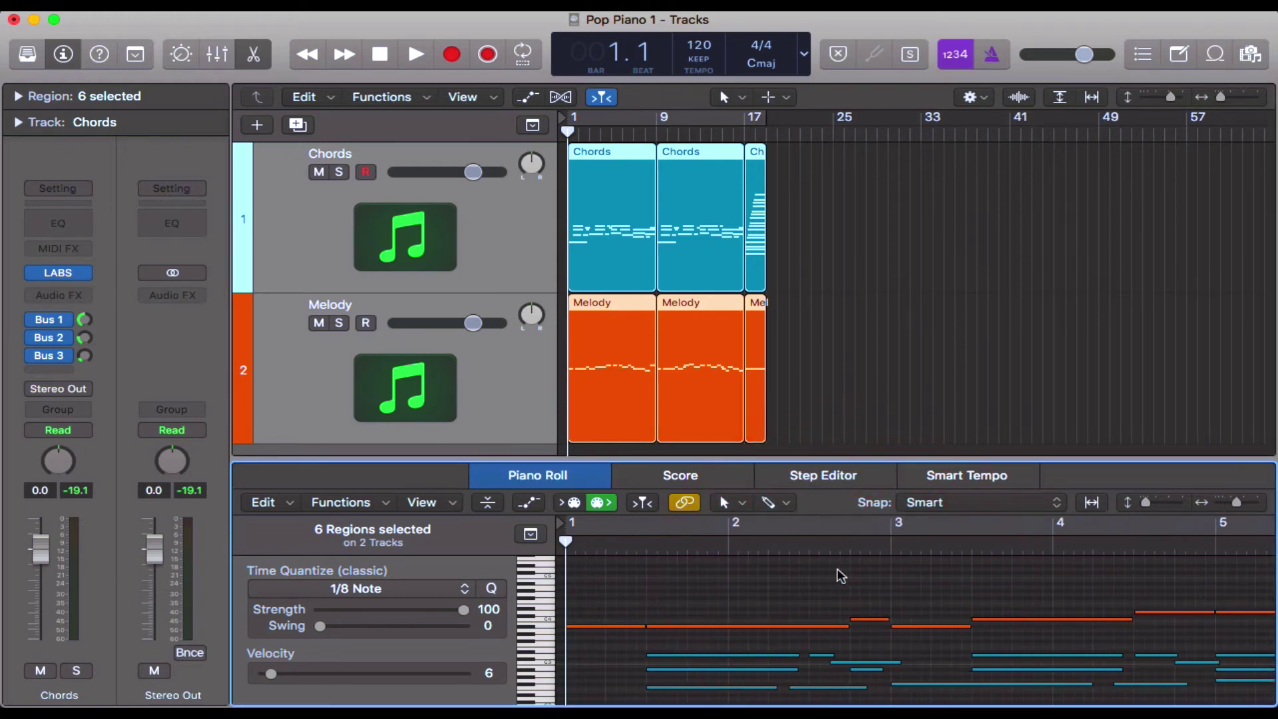
click(770, 584)
key(super+Right)
scroll(772, 585, down, 2)
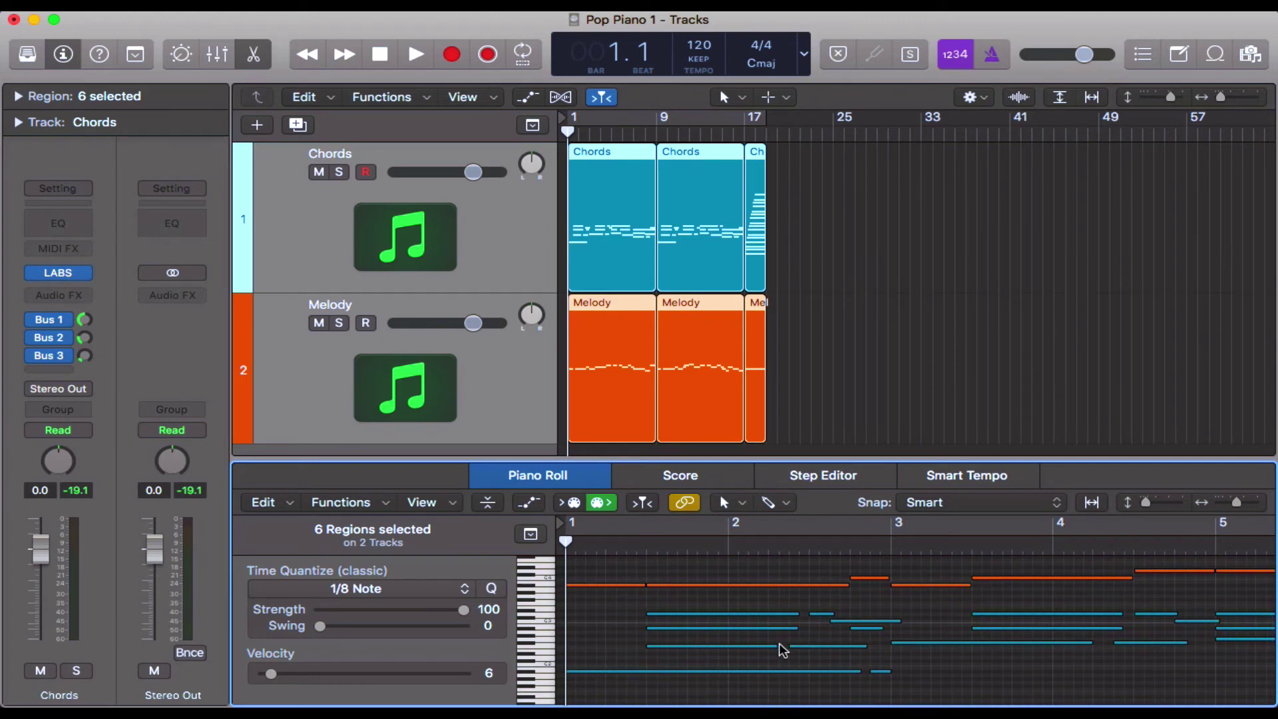
click(762, 694)
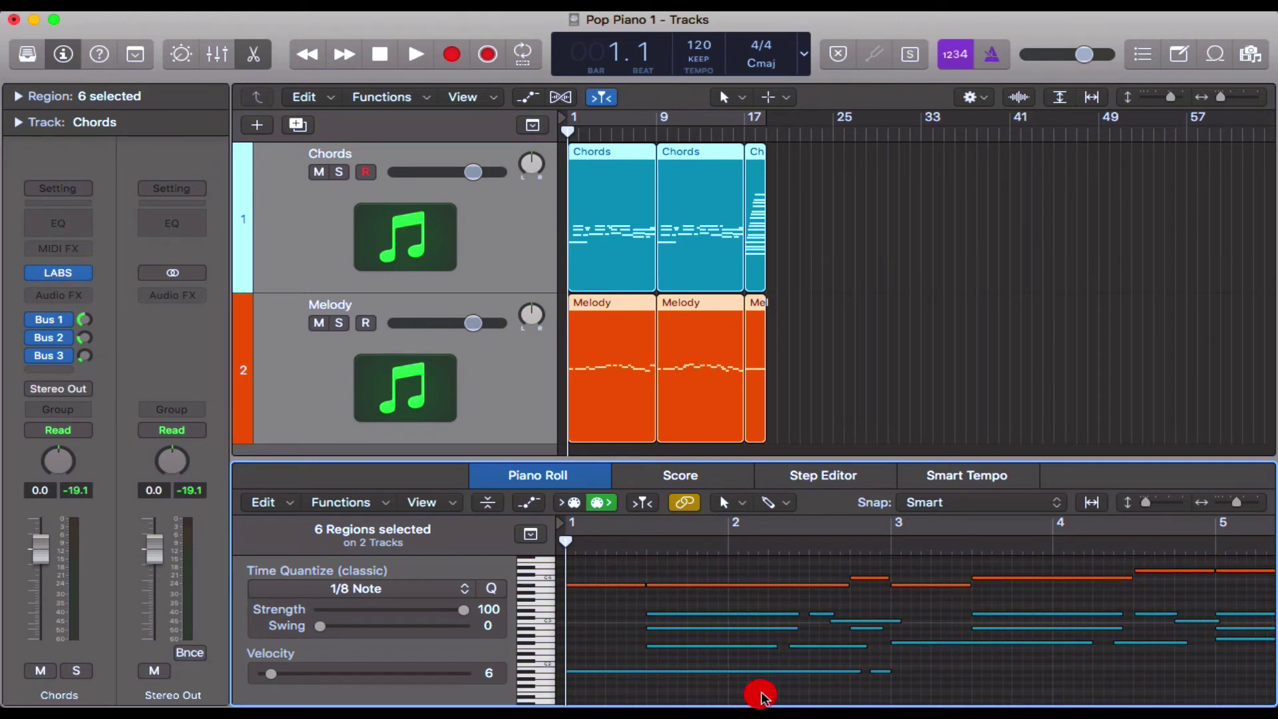
drag(856, 671, 641, 637)
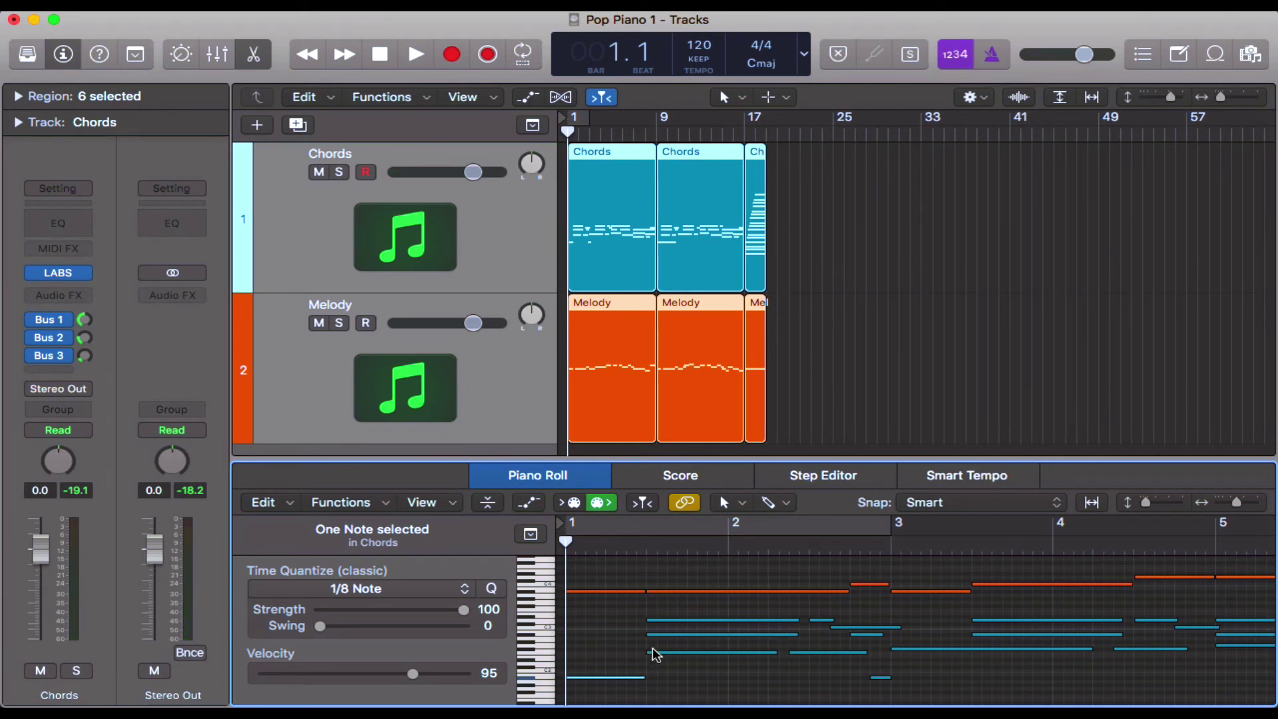
click(659, 678)
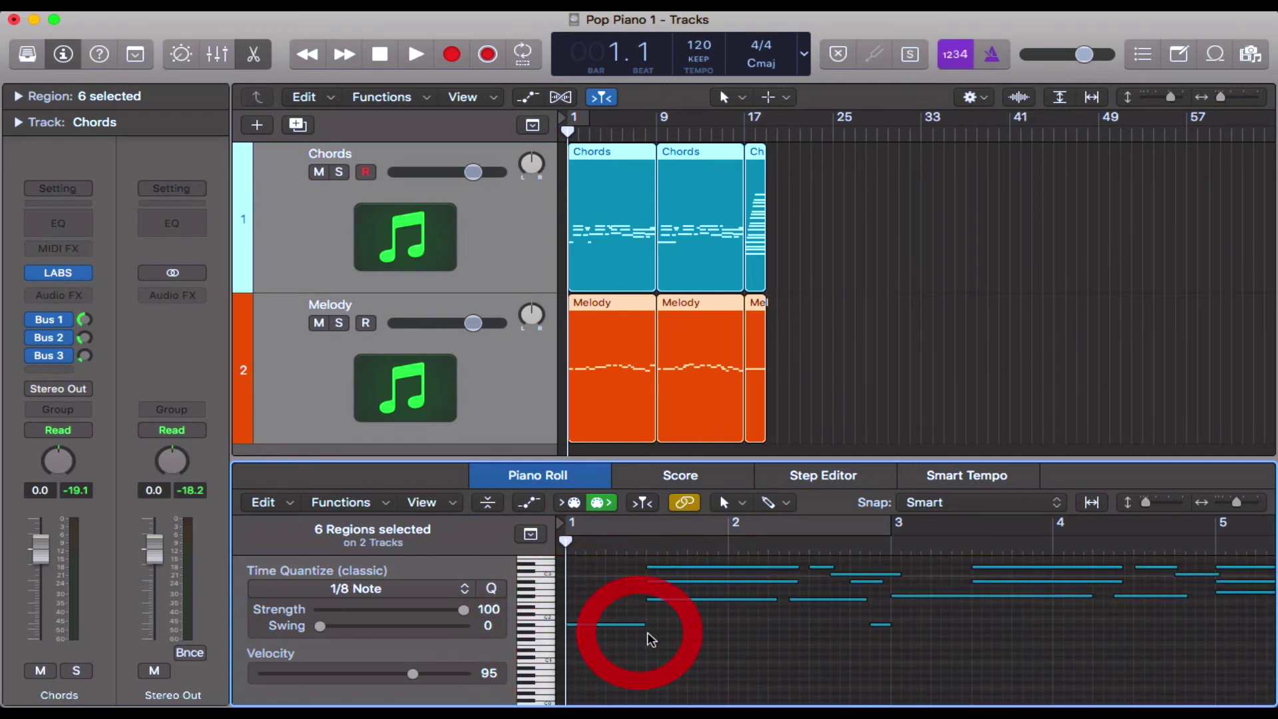
Repeat one Chords note with ⌘R, undo both copies, and close the Piano Roll.
click(626, 625)
key(super+r)
key(super+r)
key(super+r)
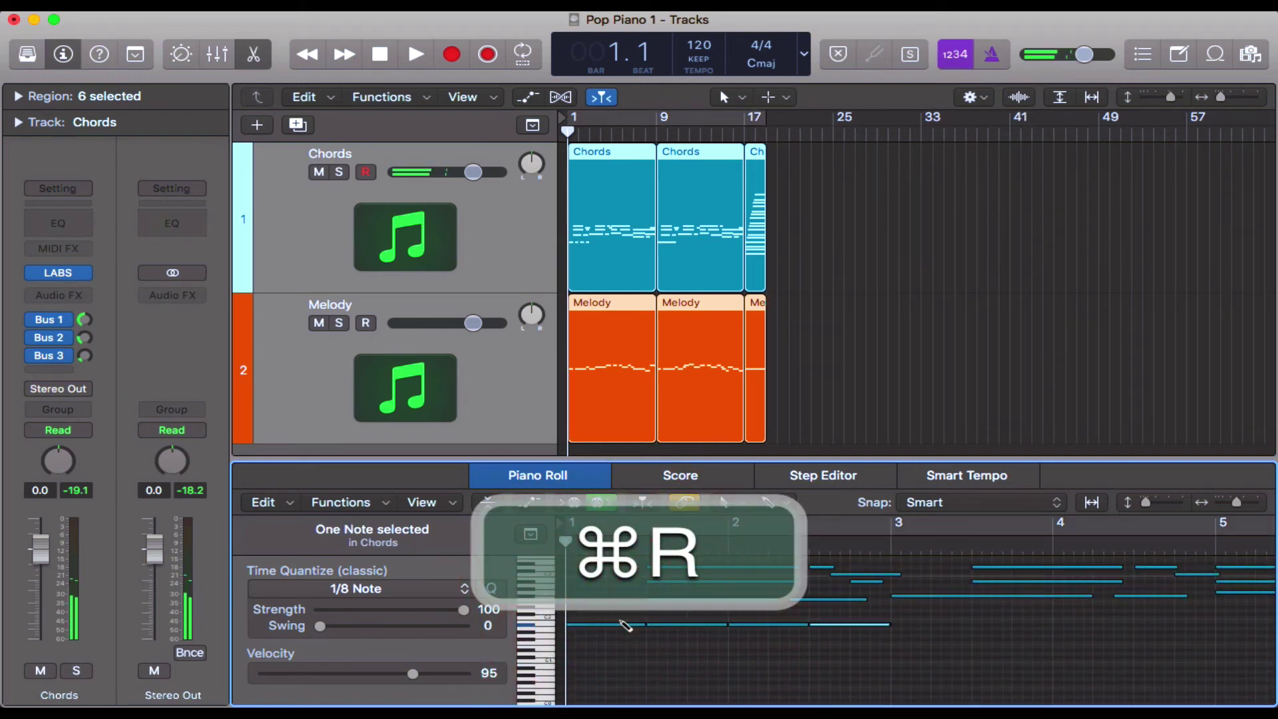
key(super+z)
key(super+z)
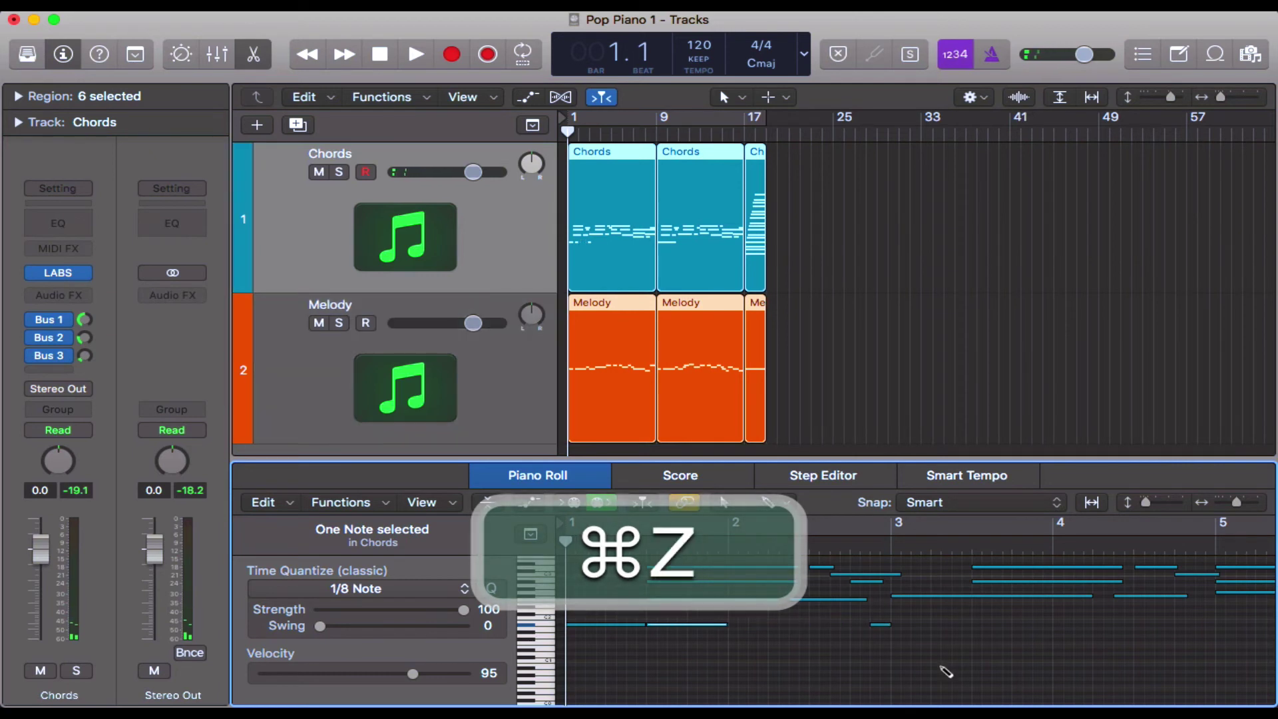
key(super+z)
key(super+z)
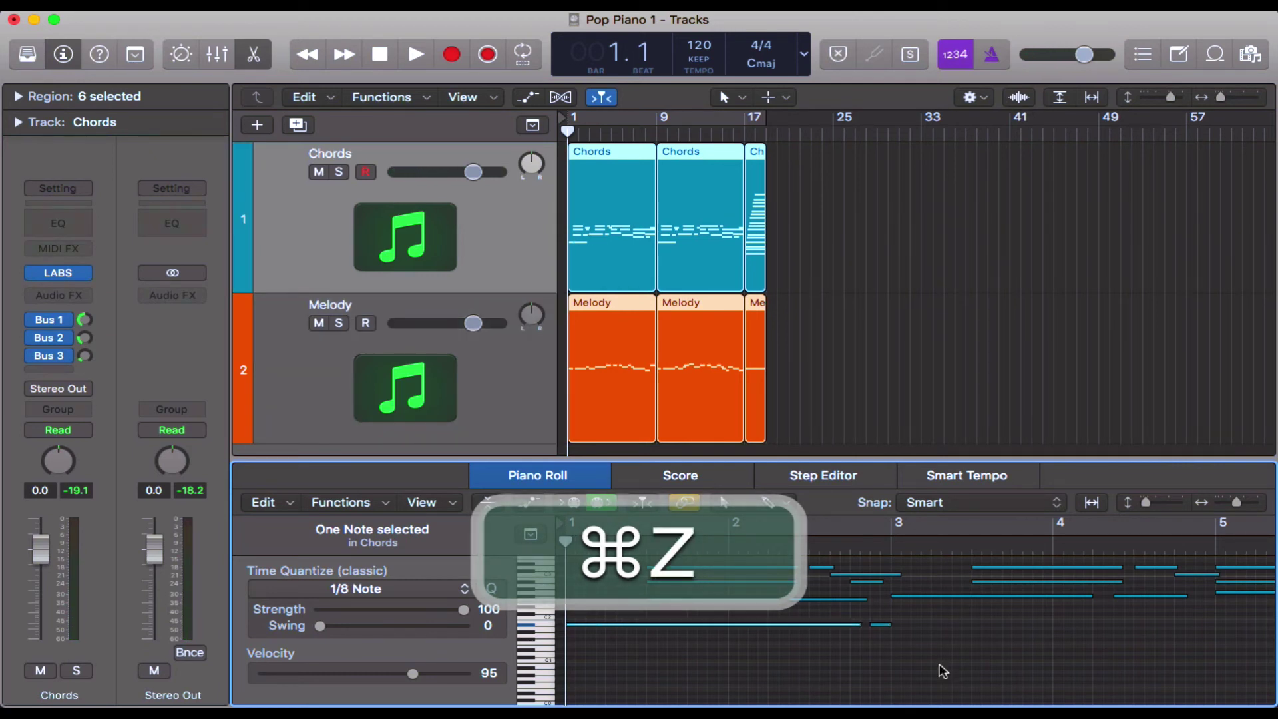
scroll(942, 671, up, 3)
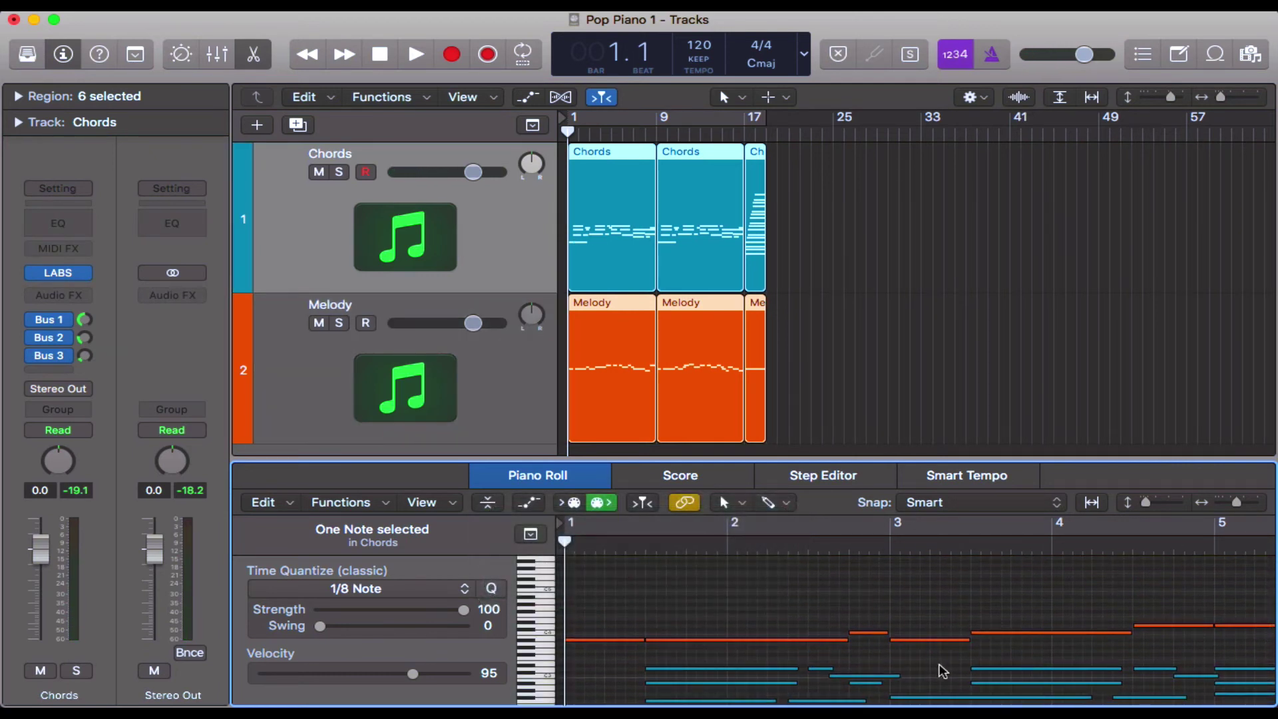
key(p)
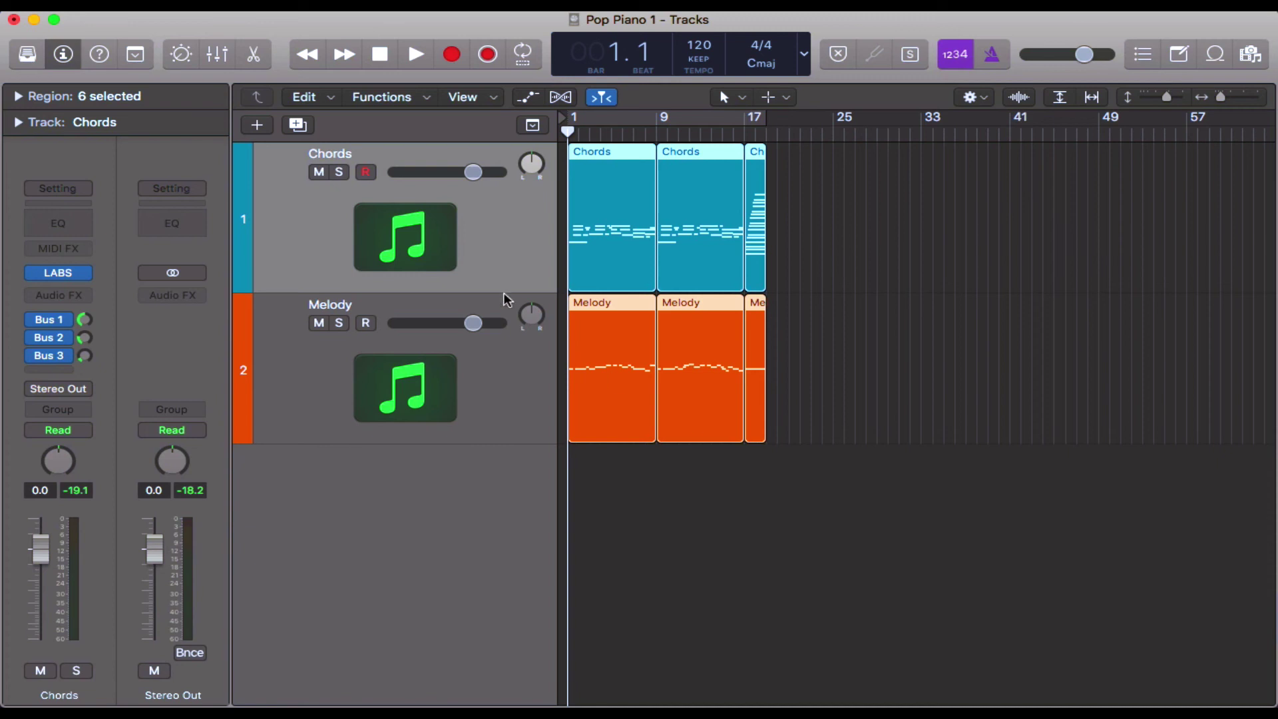
click(257, 56)
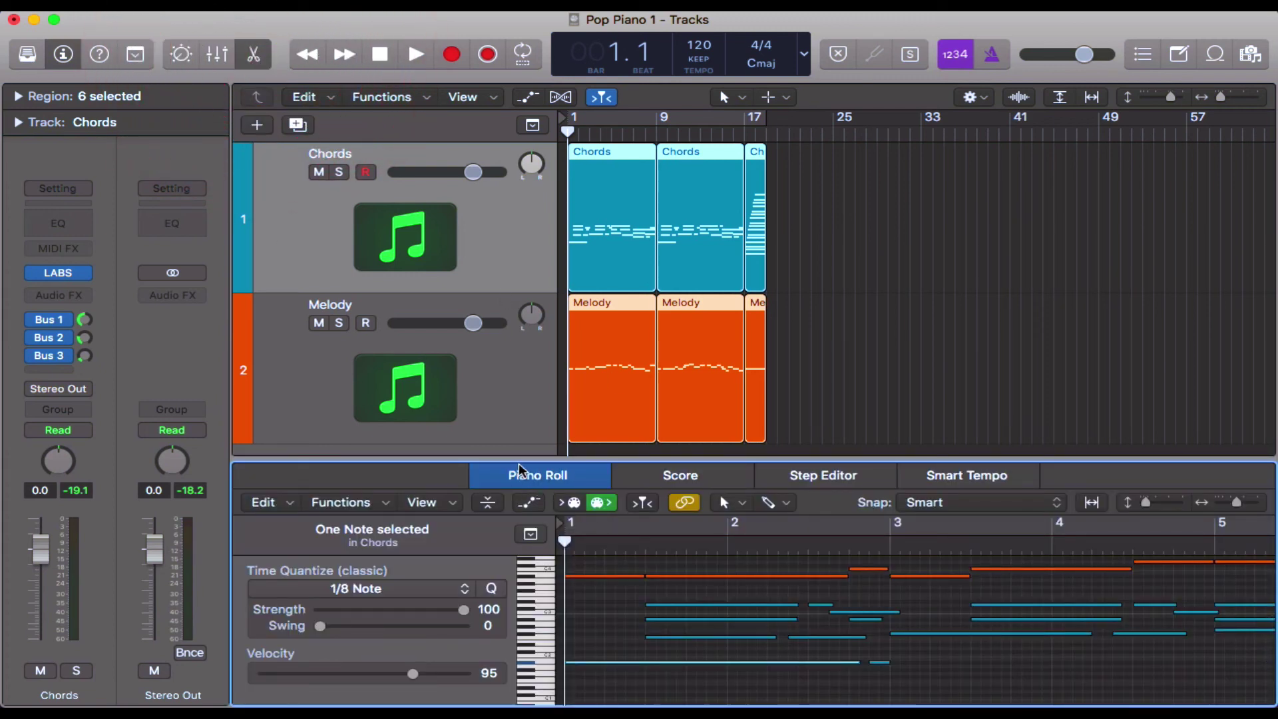
click(258, 61)
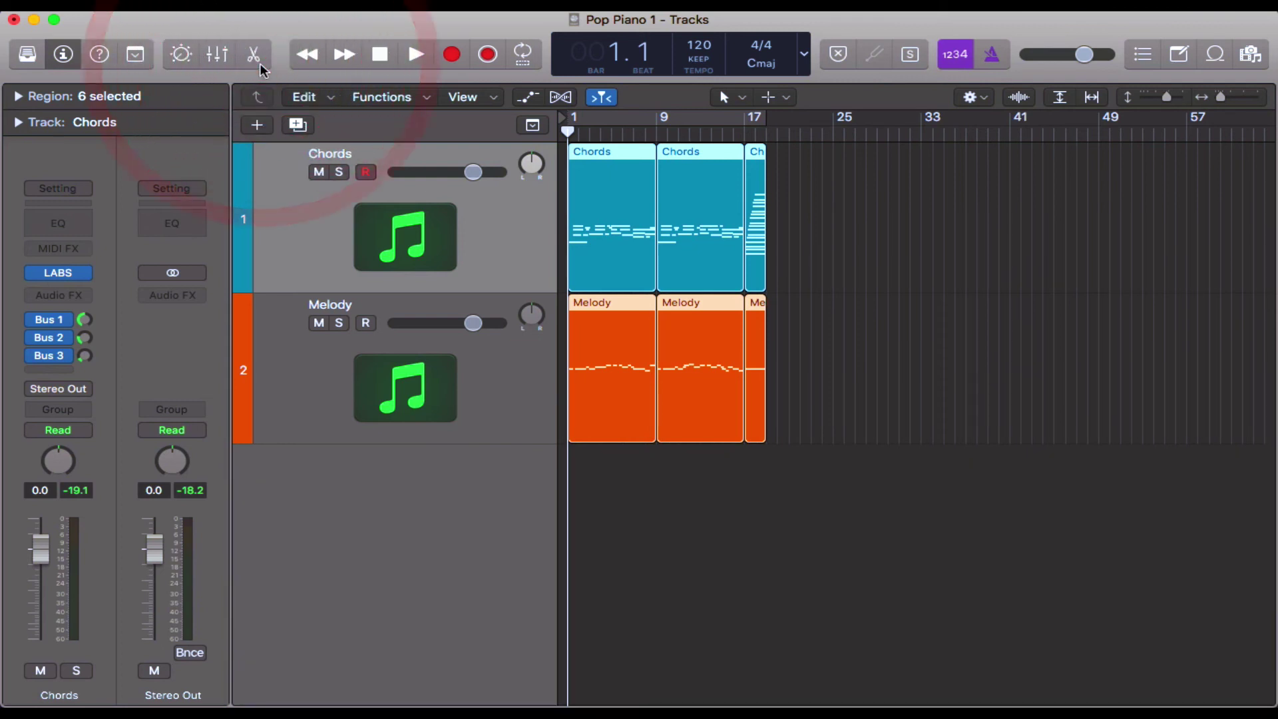